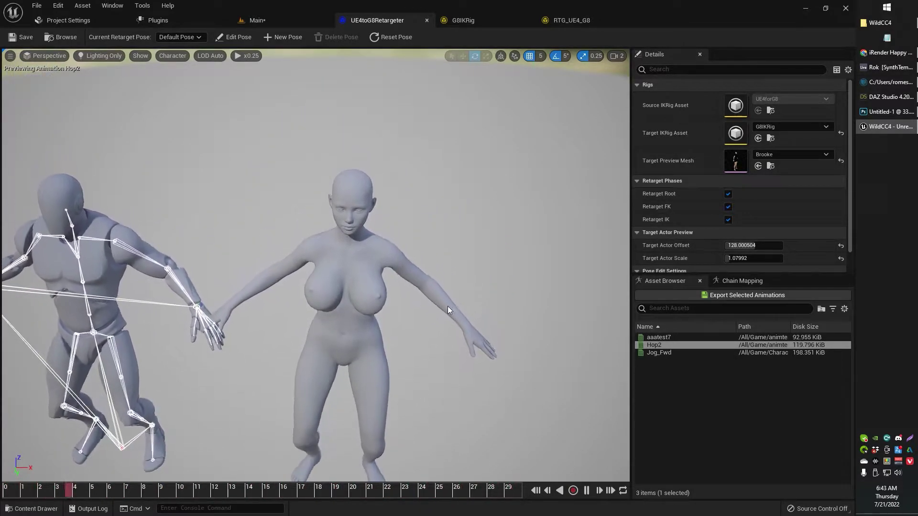
Inspect the target mesh in the retargeter preview and enable editing of its retarget pose
alt+drag(463, 187, 404, 198)
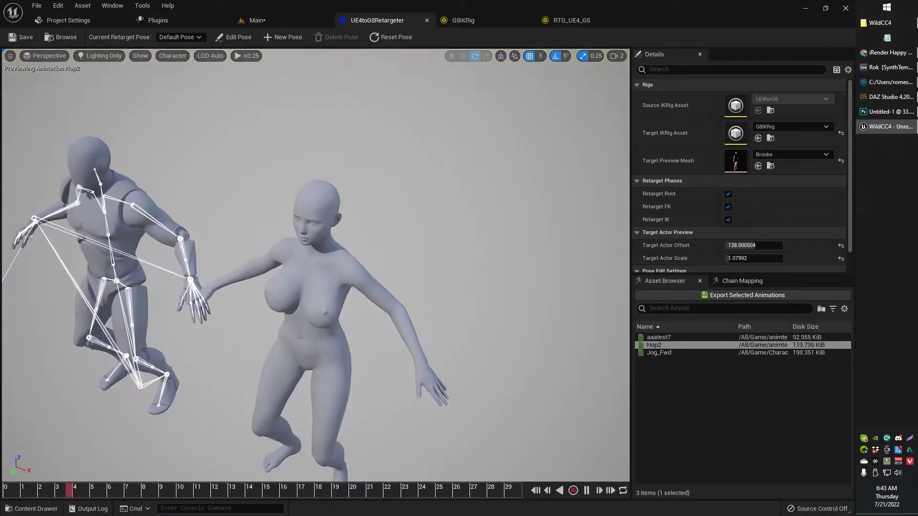
scroll(434, 219, up, 3)
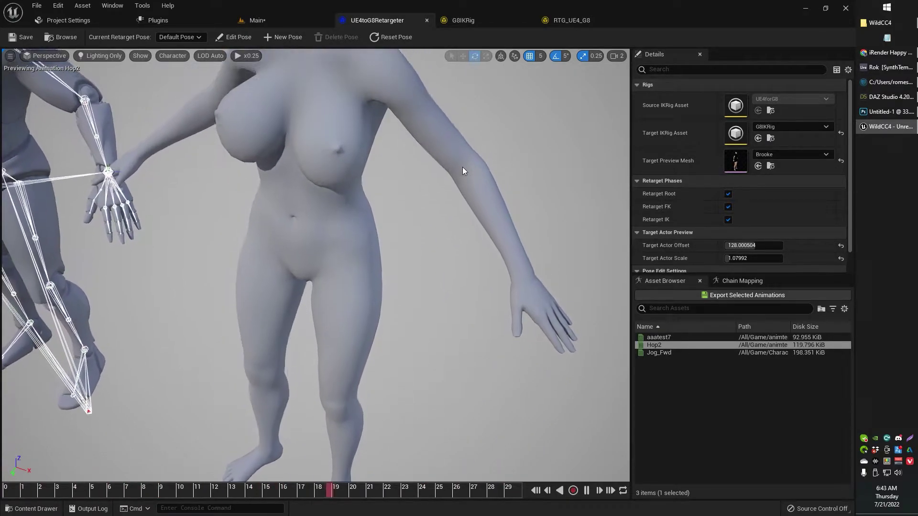
alt+drag(466, 257, 466, 205)
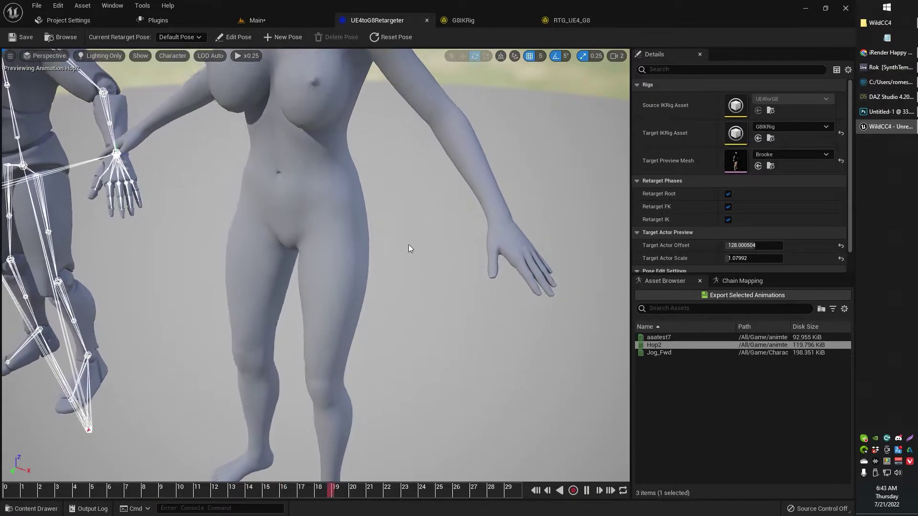
alt+drag(397, 279, 351, 270)
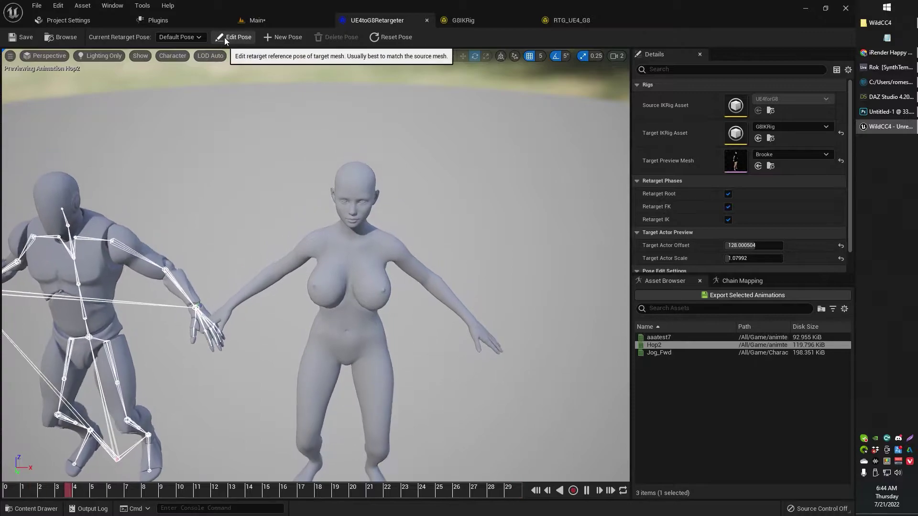
click(224, 38)
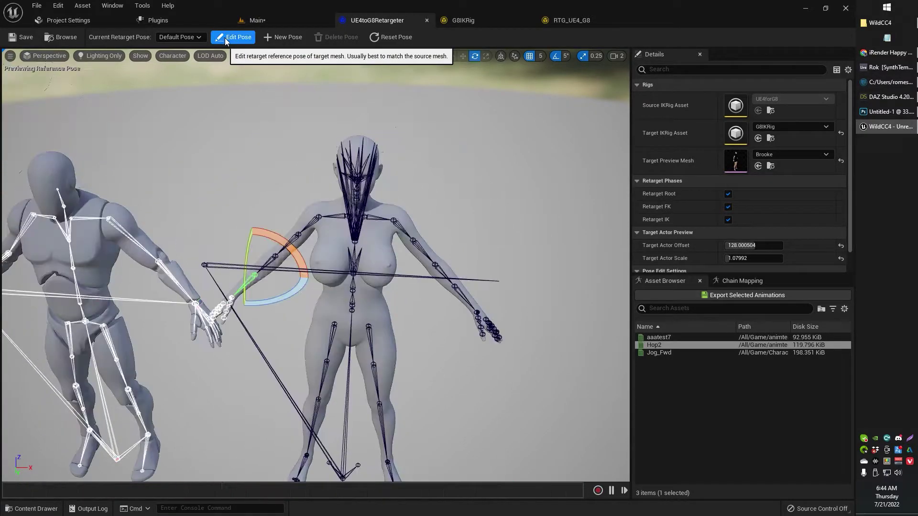
alt+drag(270, 191, 271, 210)
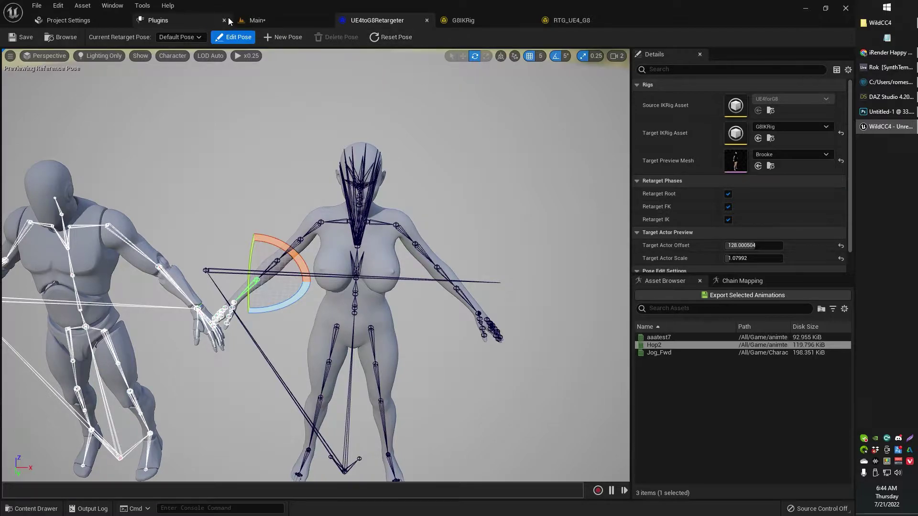
Return to the Main level and open the Brooke skeletal mesh from the DazToUnreal/Brooke content folder
click(248, 22)
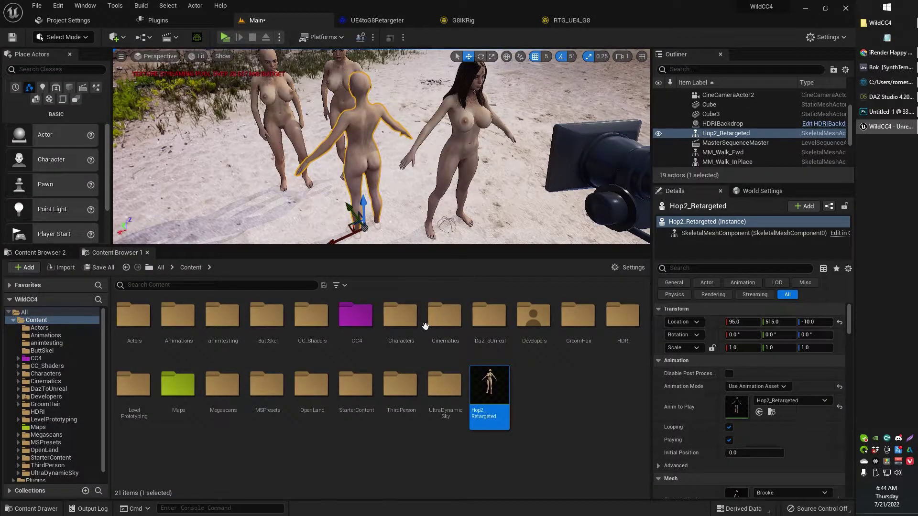
middle_drag(290, 209, 275, 200)
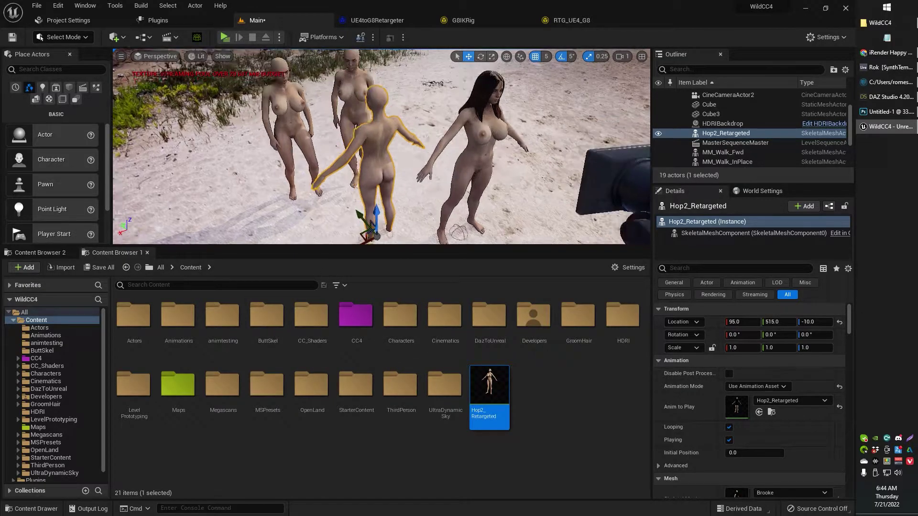
right_drag(275, 199, 364, 211)
right_drag(288, 216, 286, 217)
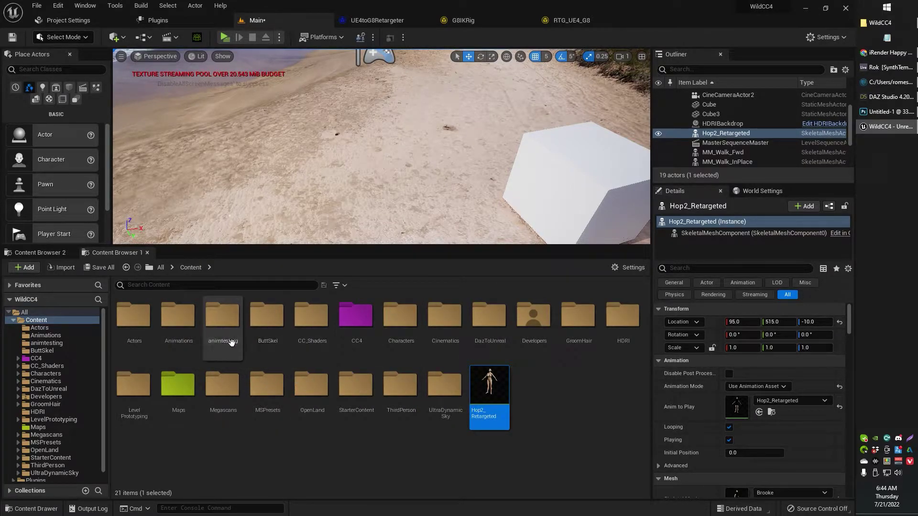
click(498, 321)
double_click(497, 321)
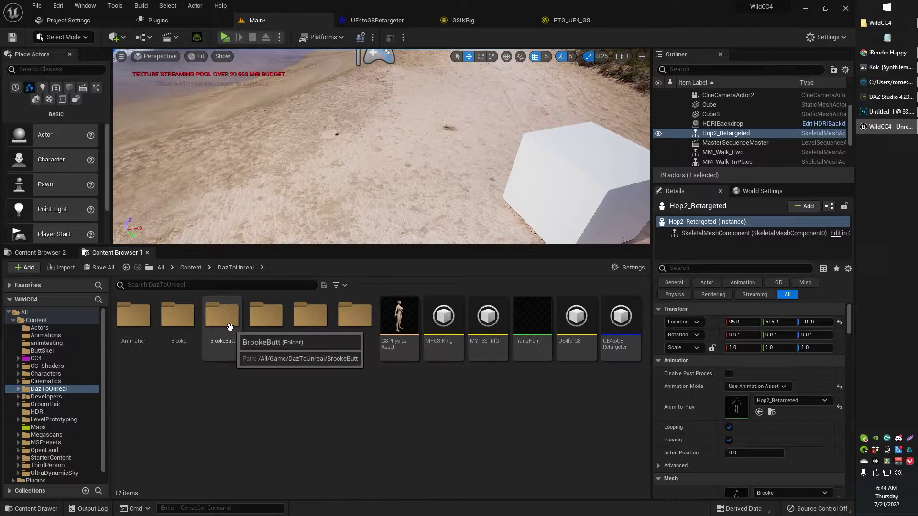
double_click(178, 316)
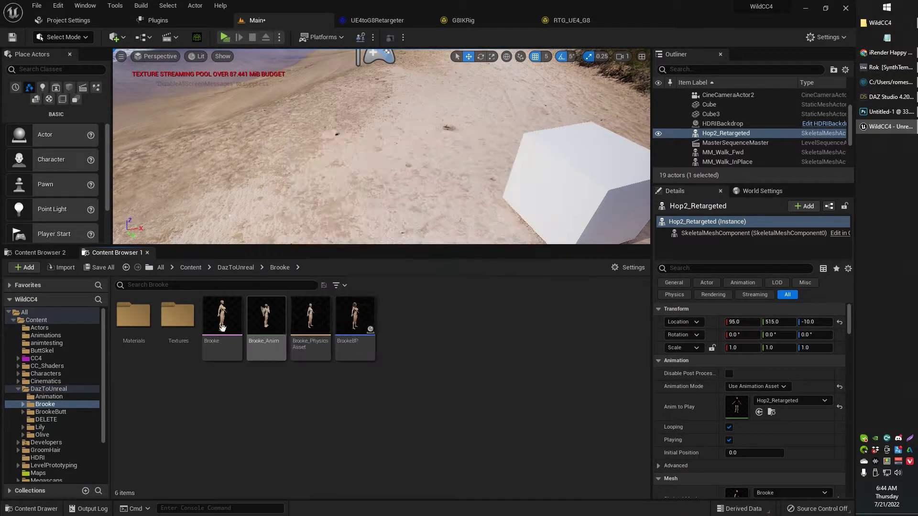
double_click(218, 325)
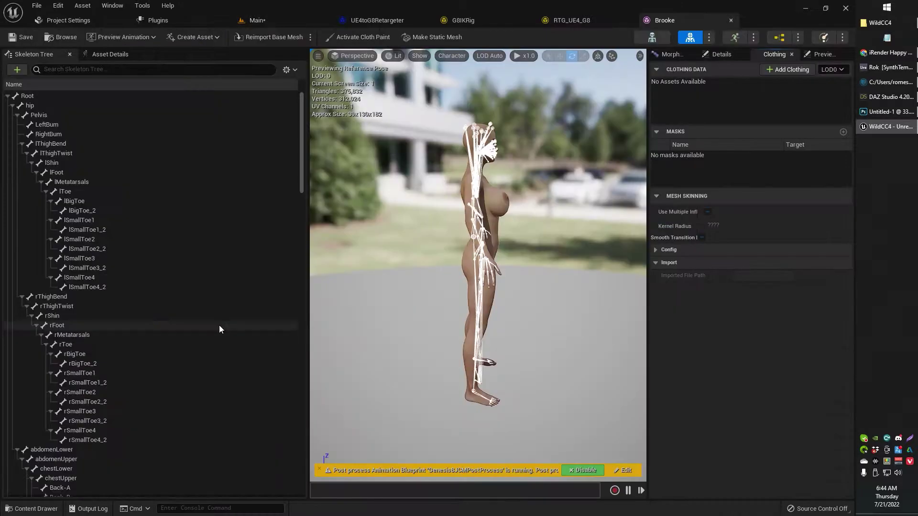
Show the retargeting options in the skeleton tree and look at the modes offered for the Root bone
click(287, 70)
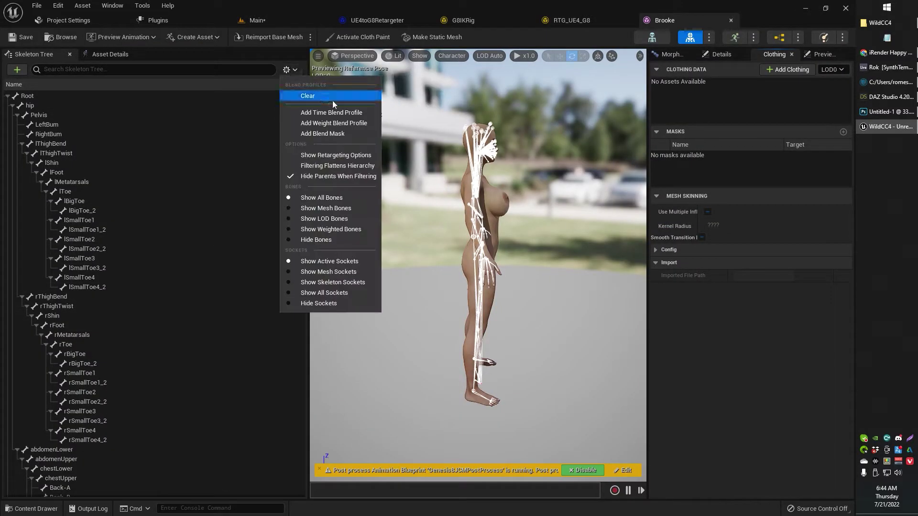
click(357, 160)
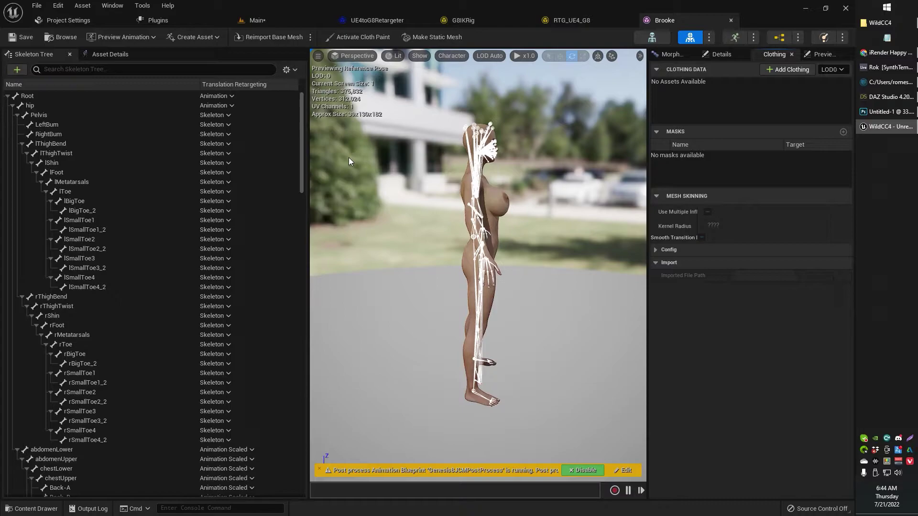
click(225, 96)
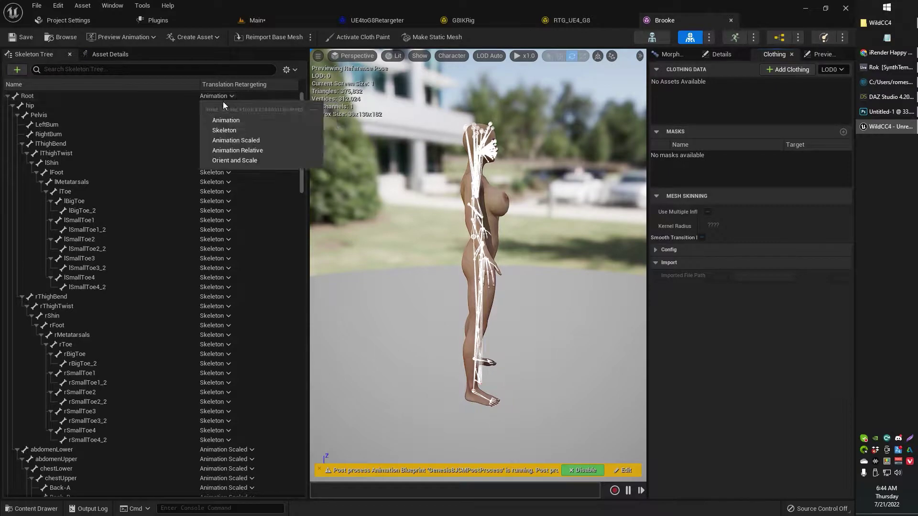
click(101, 90)
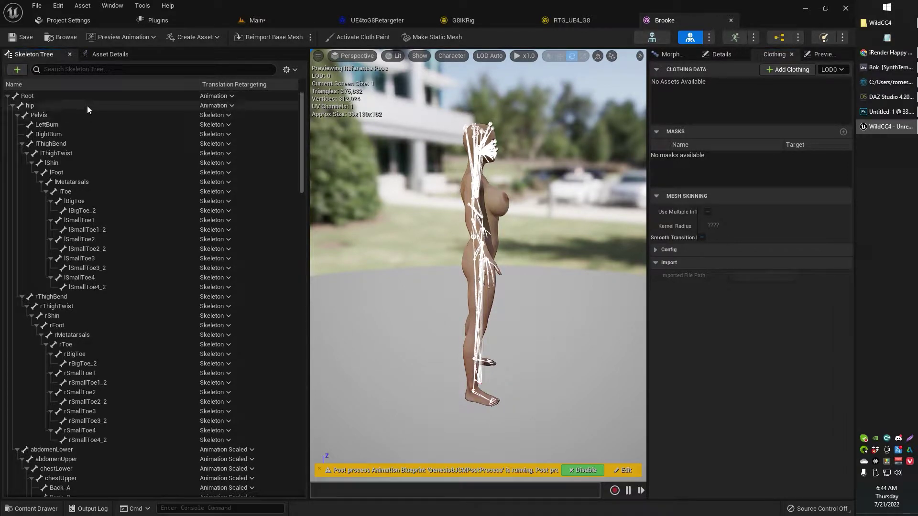
Select the Root and hip bones, and collapse the Pelvis and abdomenLower branches to compare the main bones' retargeting modes
click(87, 105)
shift+click(87, 95)
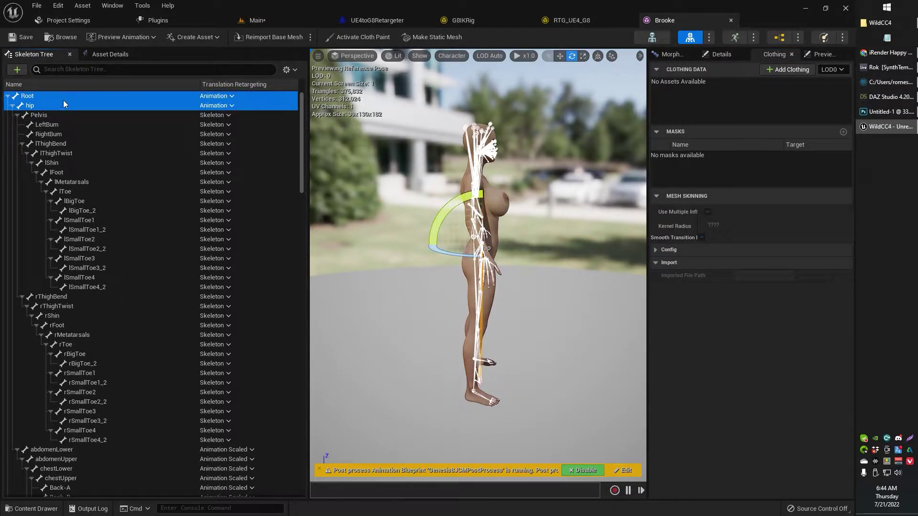
click(216, 115)
drag(301, 113, 299, 147)
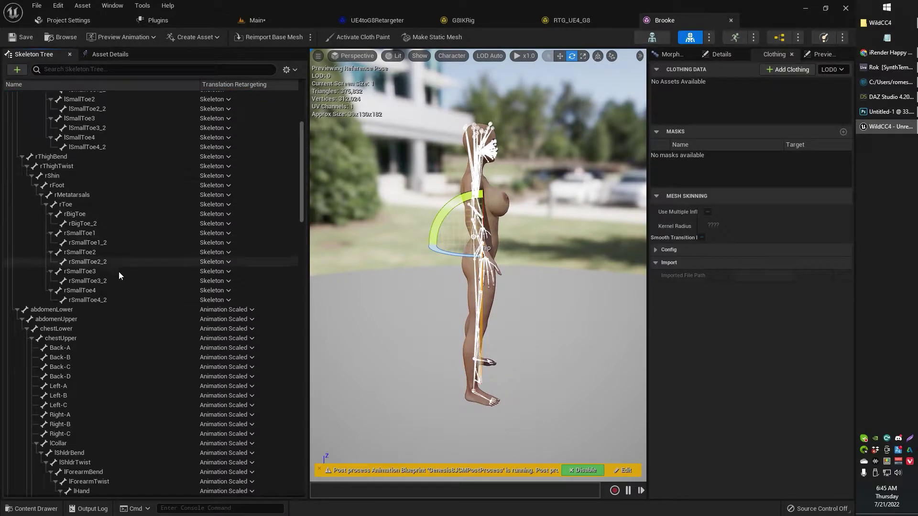
click(18, 310)
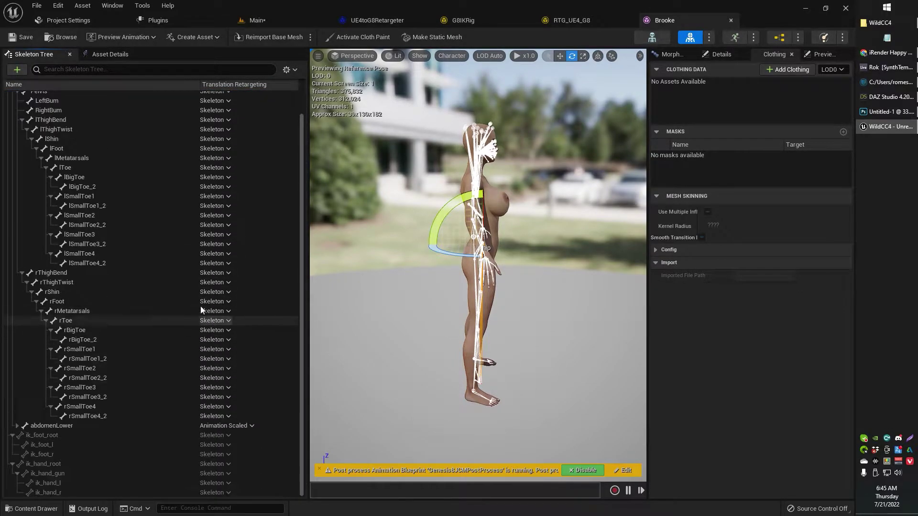
scroll(141, 213, up, 3)
click(17, 115)
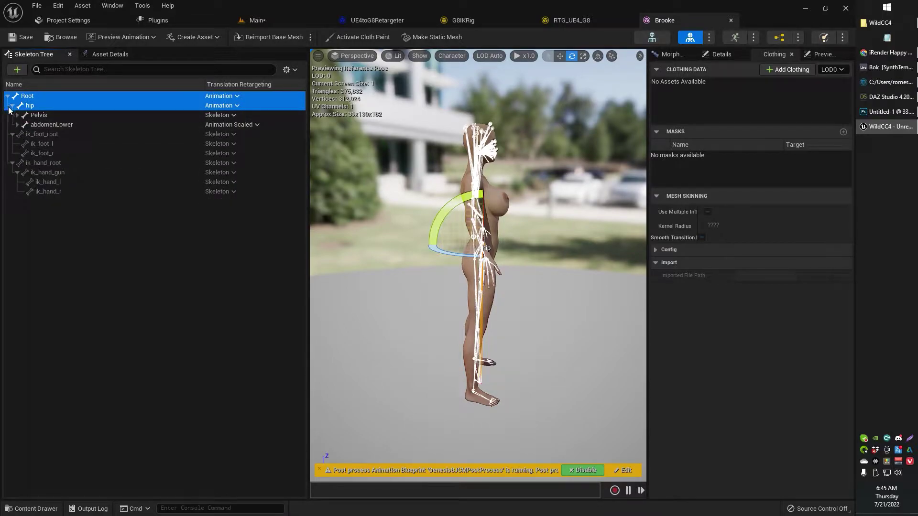
click(12, 106)
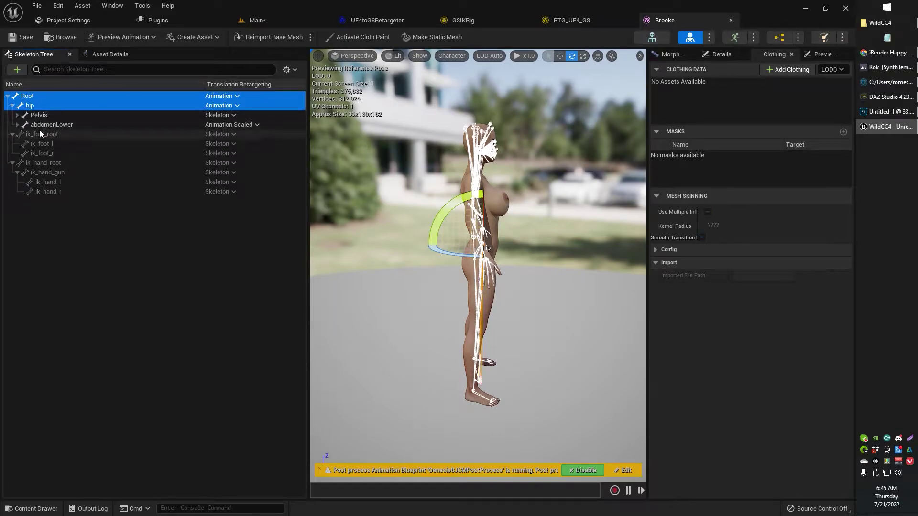
Expand the abdomenLower branch with Pelvis collapsed and examine the translation retargeting modes of the upper-body bones
click(16, 124)
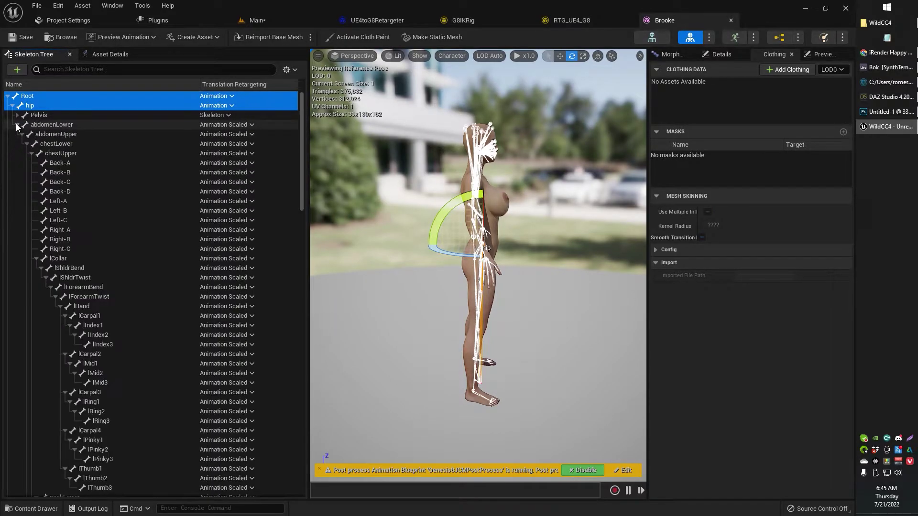
click(17, 115)
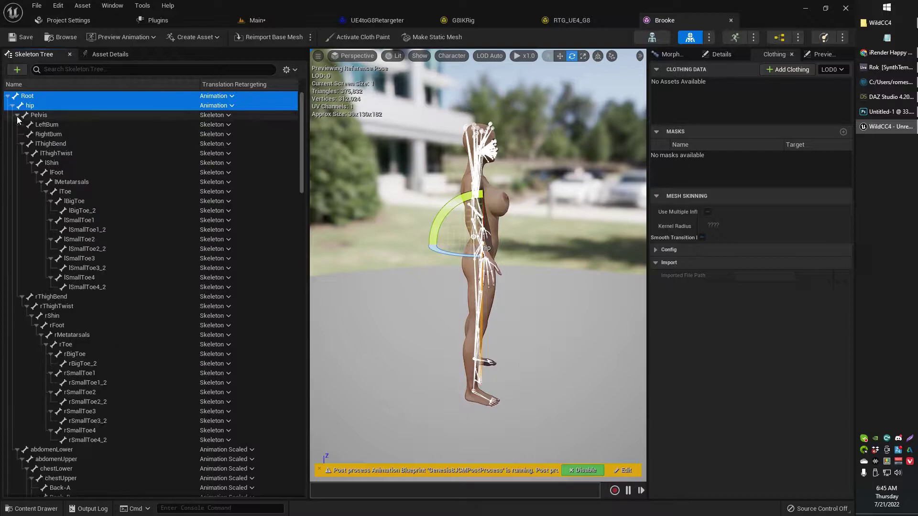
click(17, 115)
click(16, 126)
click(16, 127)
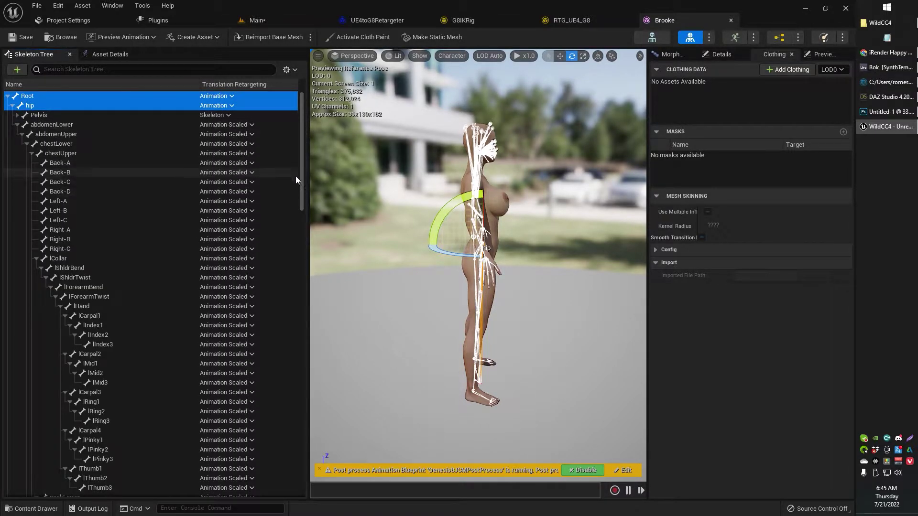
scroll(299, 184, down, 1)
drag(302, 195, 293, 131)
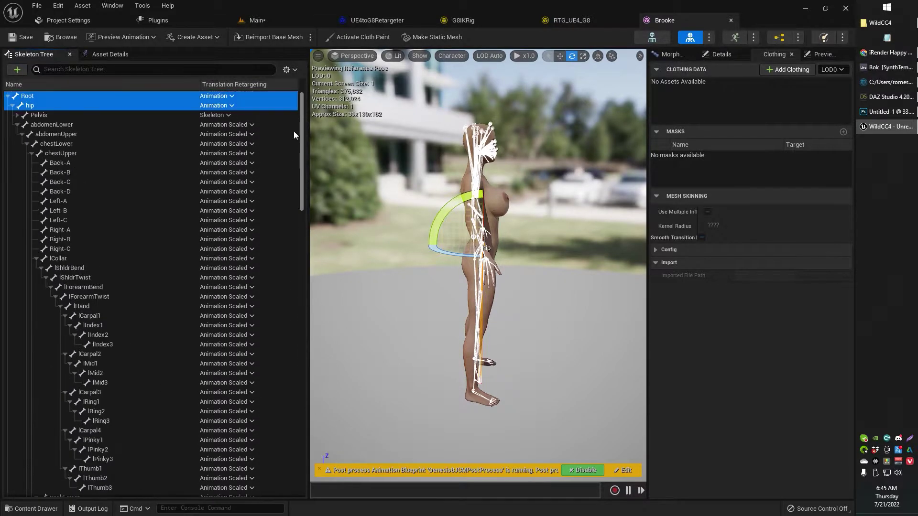
Set the Pelvis bone's translation retargeting to Animation Scaled and check the modes down to the end of the tree
click(111, 117)
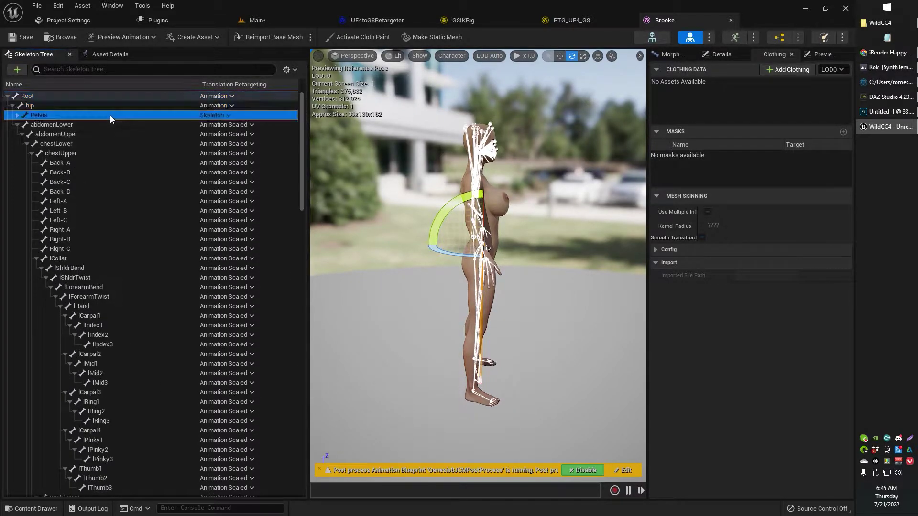
click(224, 117)
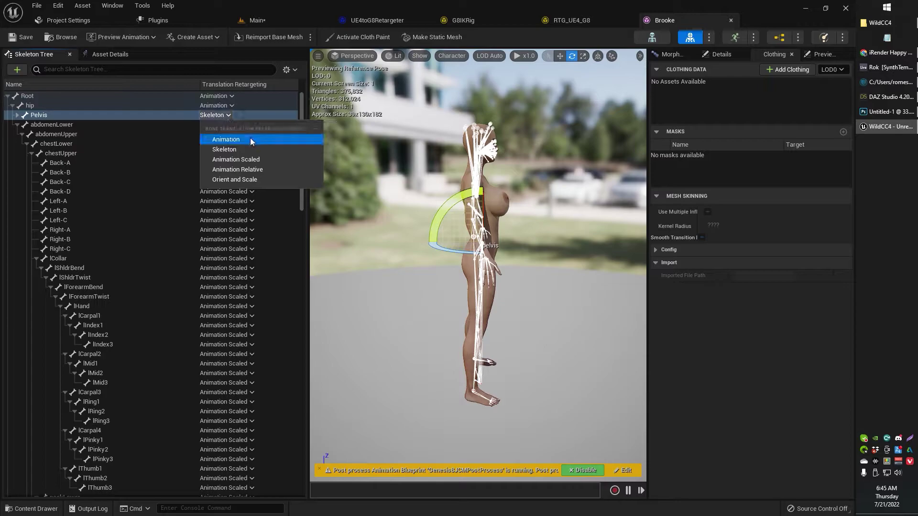
click(254, 161)
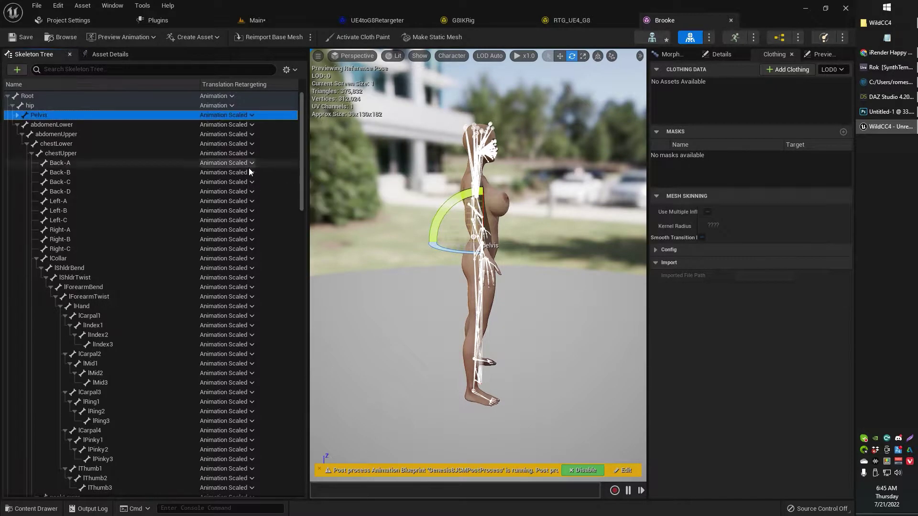
drag(303, 180, 280, 449)
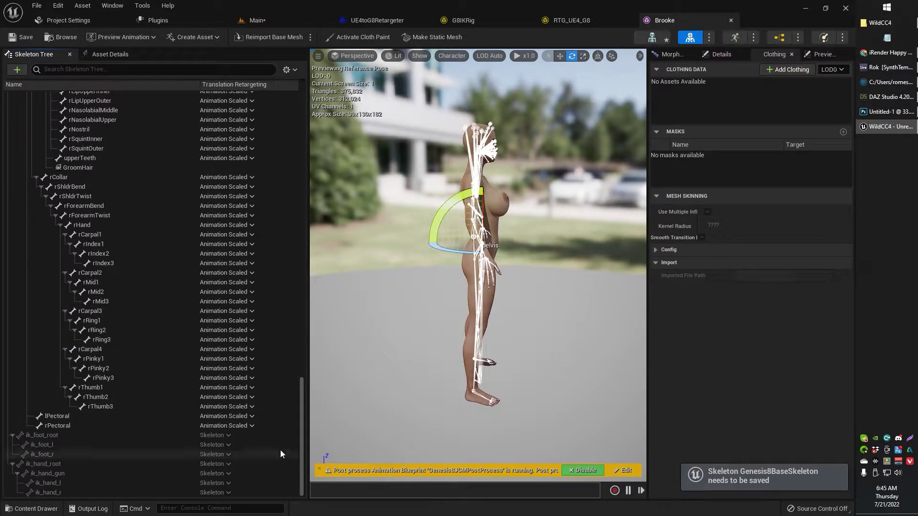
click(240, 426)
click(236, 431)
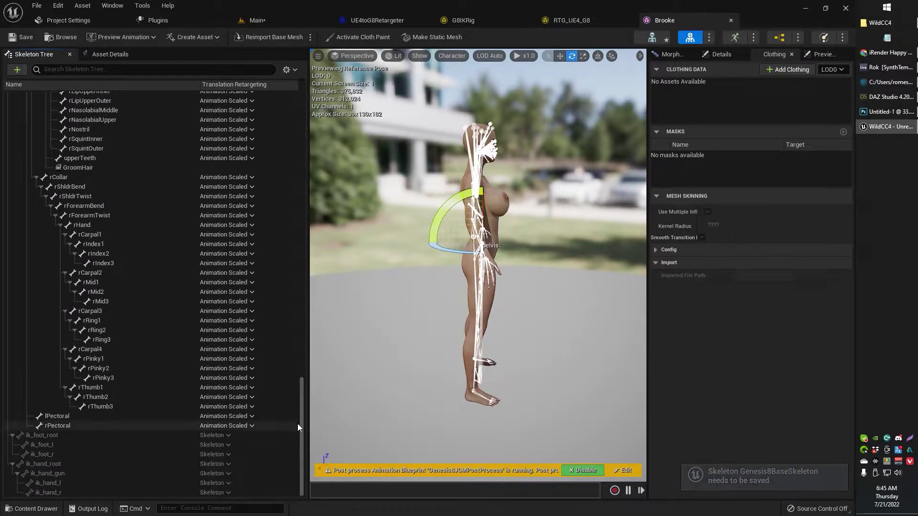
drag(302, 432, 280, 122)
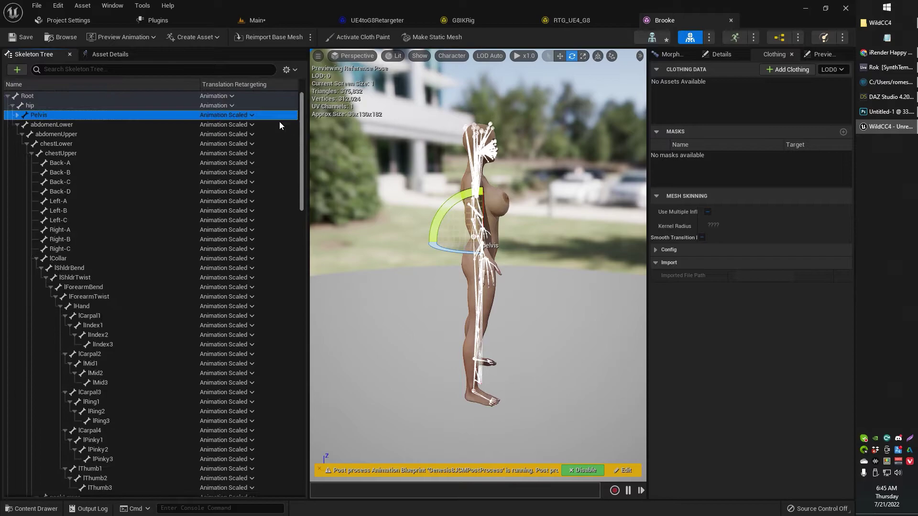
Recursively set translation retargeting to Skeleton for the Pelvis bone and its children
click(226, 116)
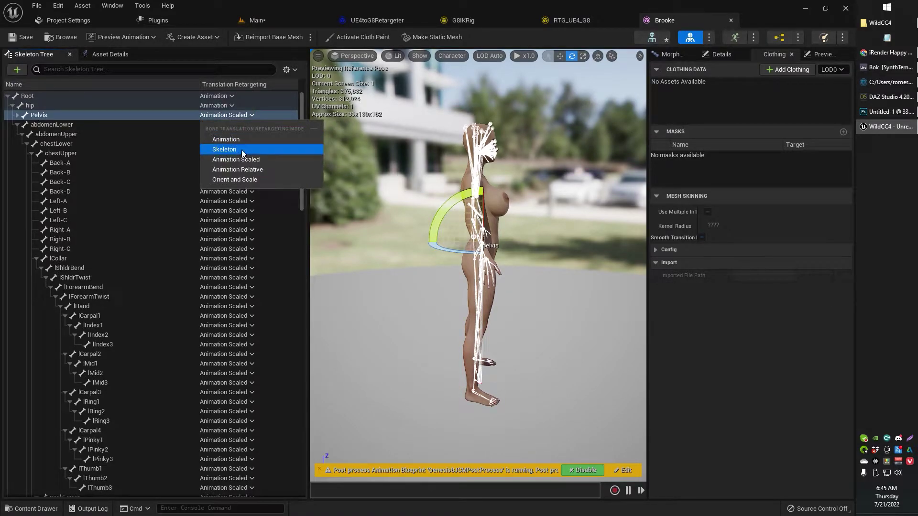
click(217, 119)
right_click(216, 118)
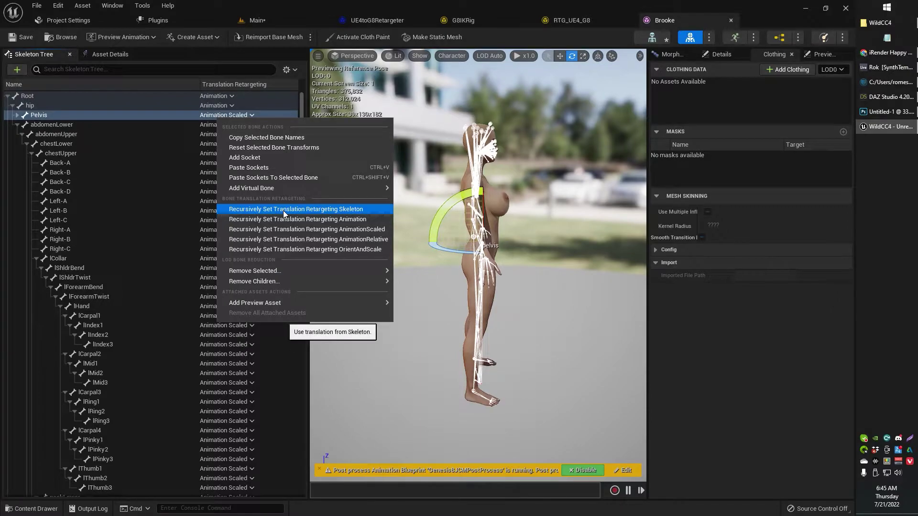
click(283, 211)
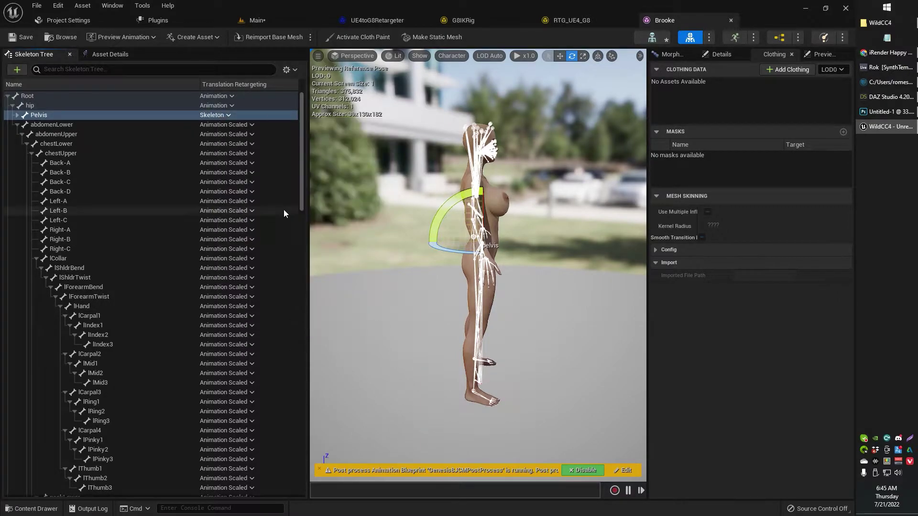
click(215, 117)
click(215, 117)
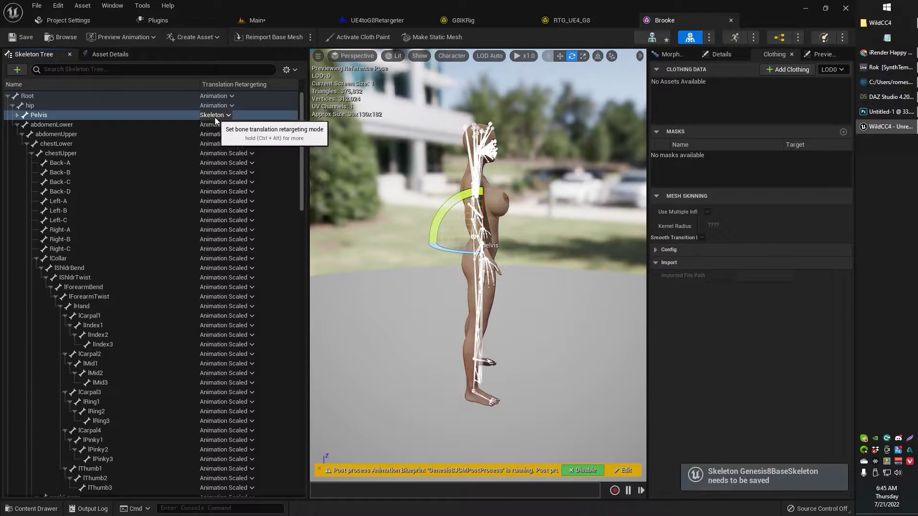
Reapply Skeleton translation retargeting recursively from the Pelvis, and check the modes of its child bones with the abdomenLower branch collapsed
right_click(214, 117)
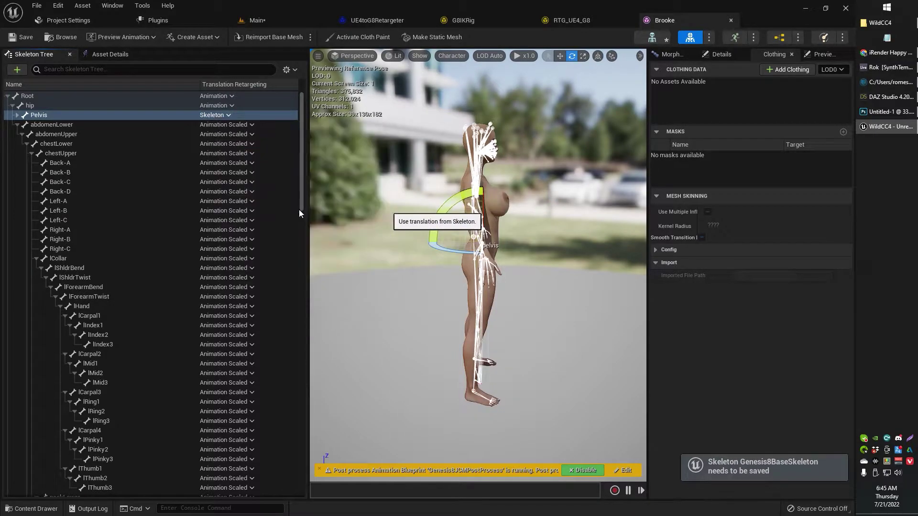
click(299, 210)
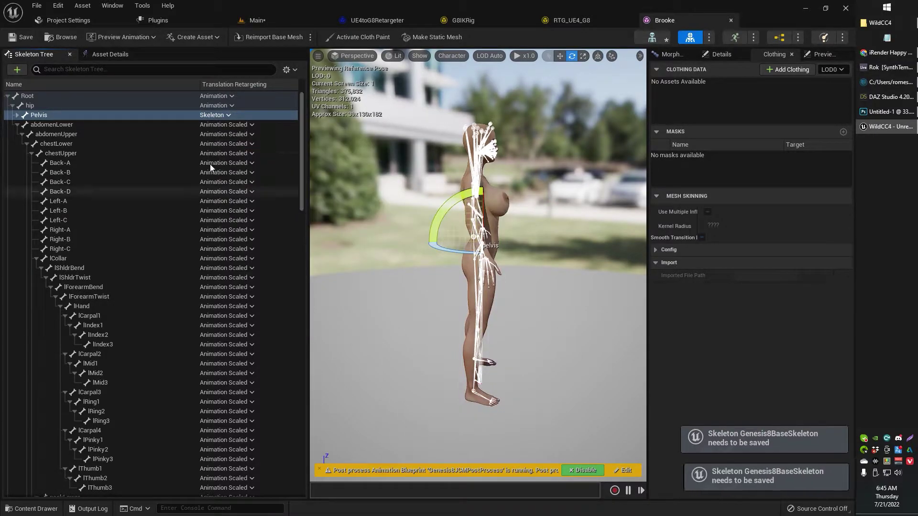
click(18, 125)
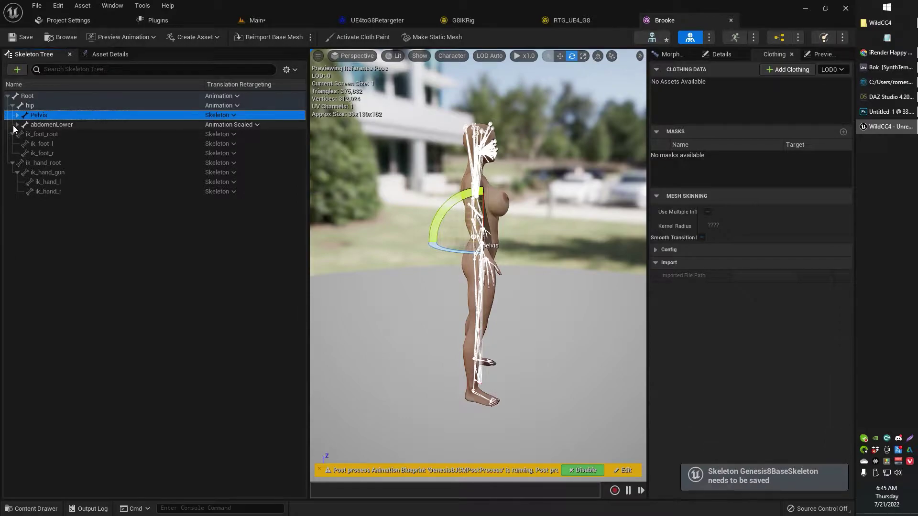
click(14, 126)
click(17, 125)
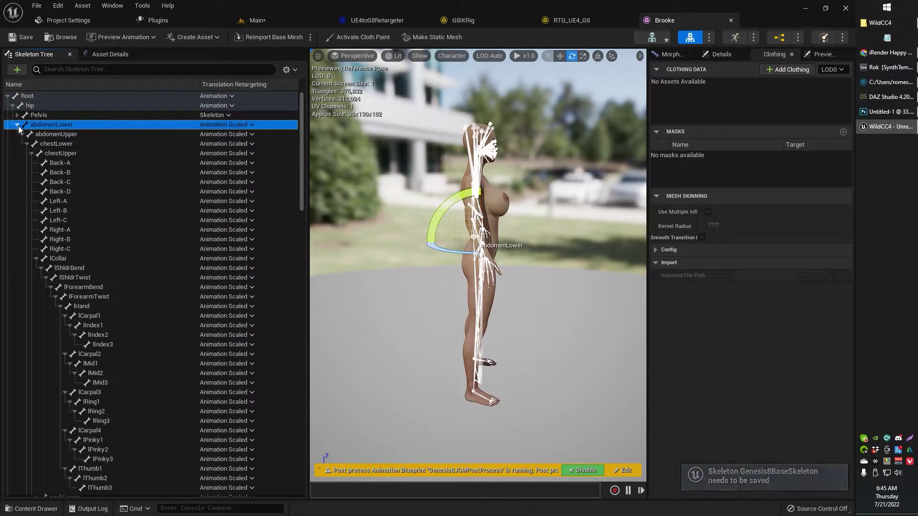
click(17, 125)
click(16, 116)
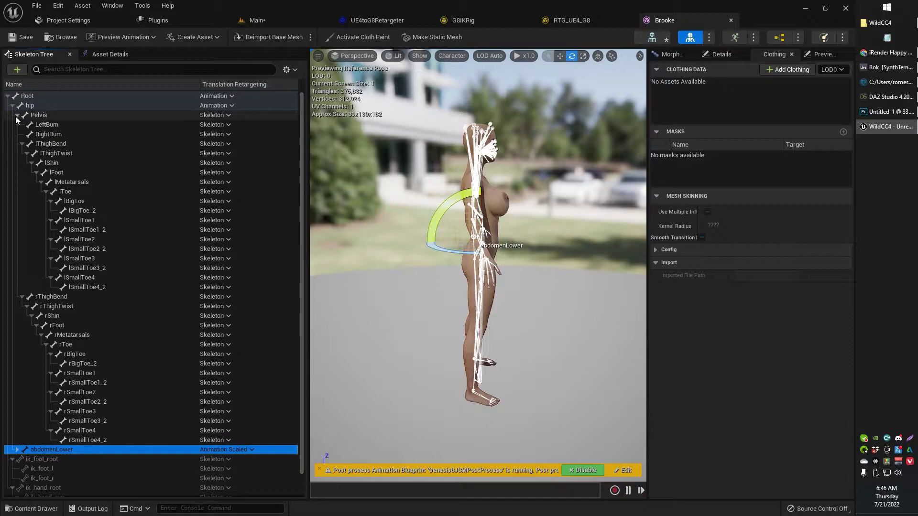
click(16, 115)
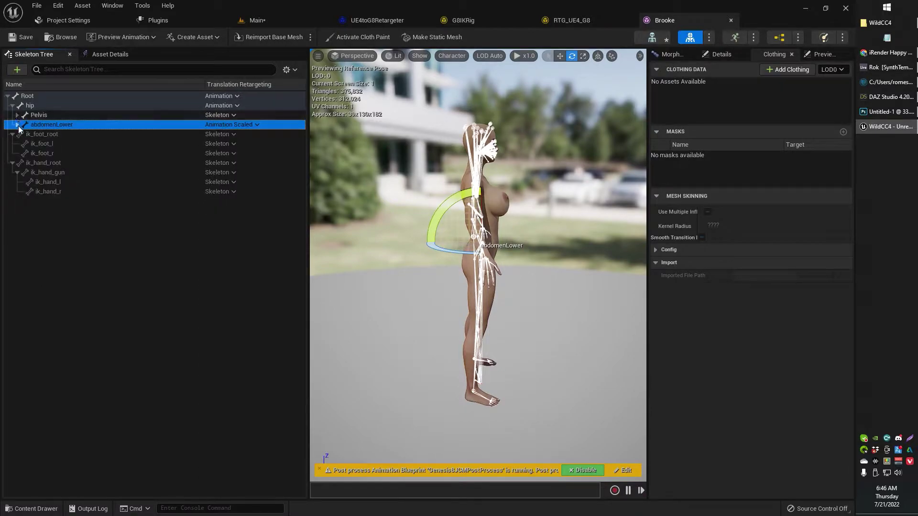
Recursively set translation retargeting to Skeleton for abdomenLower and its children, and save the asset
click(83, 114)
right_click(88, 125)
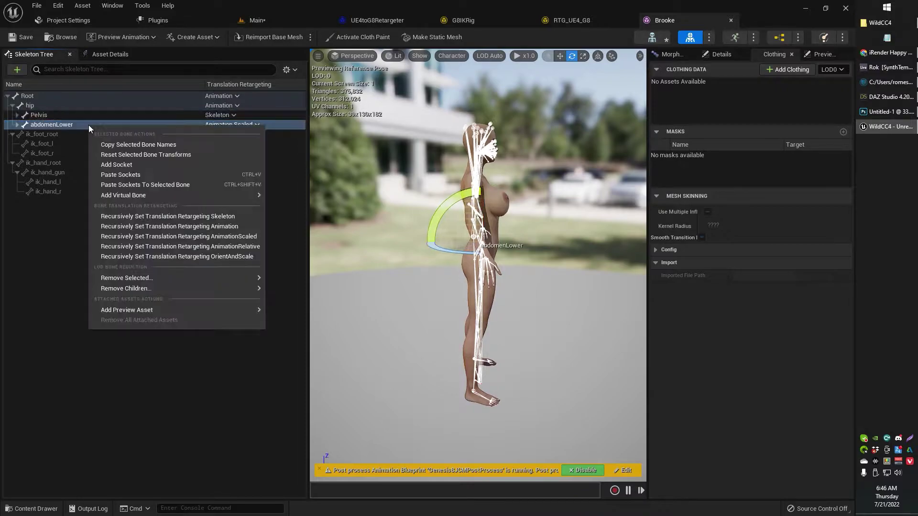
click(230, 219)
click(18, 125)
click(18, 125)
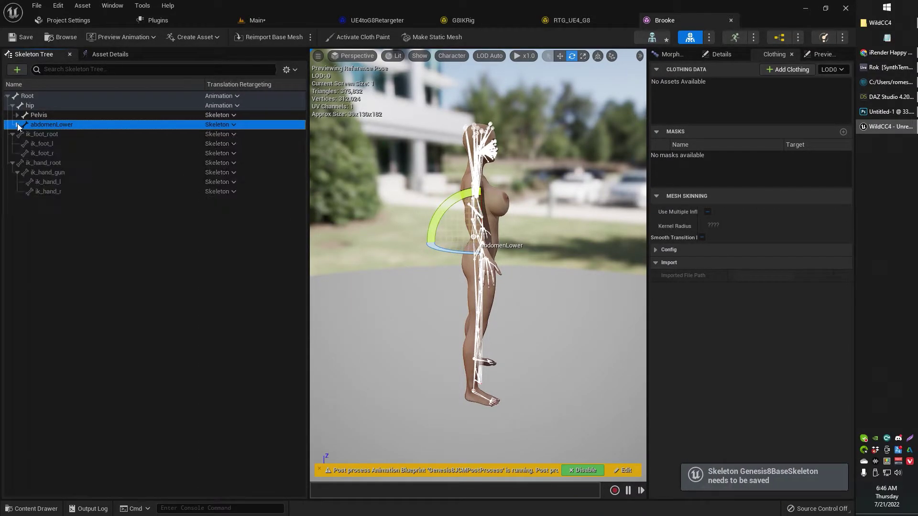
click(17, 115)
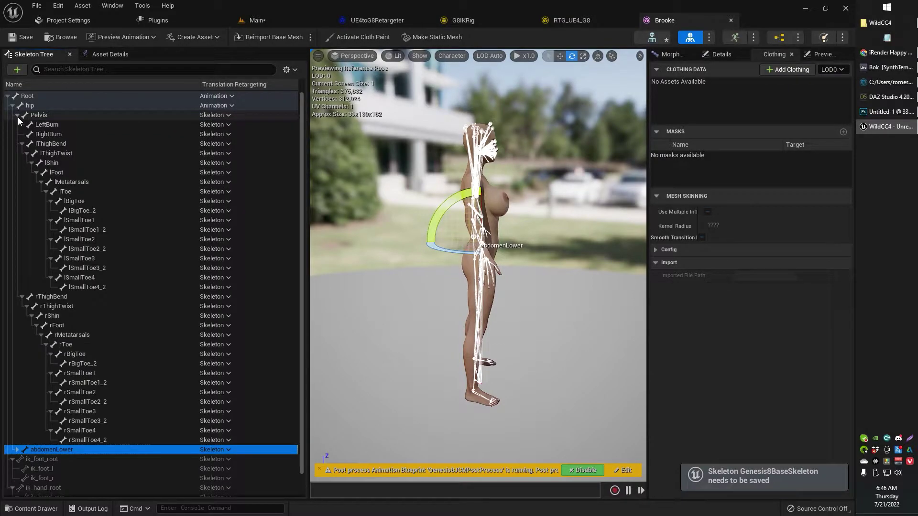
click(18, 115)
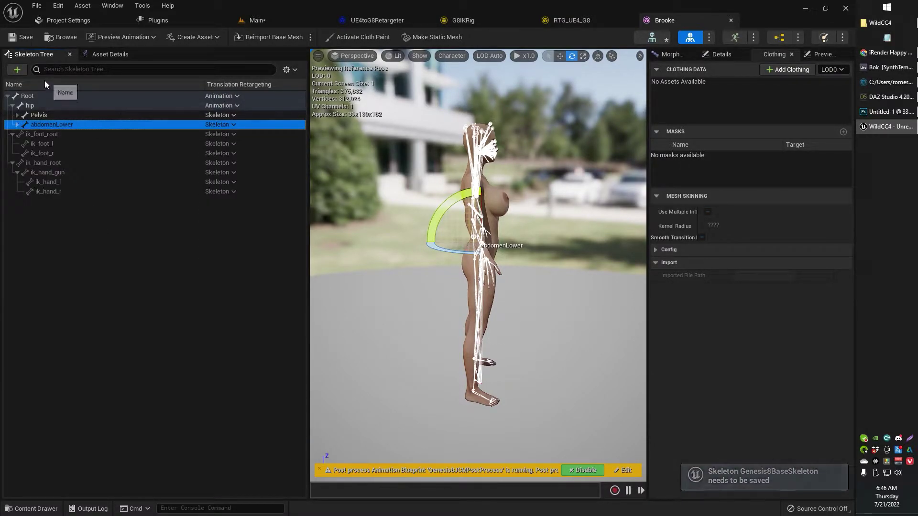
click(19, 40)
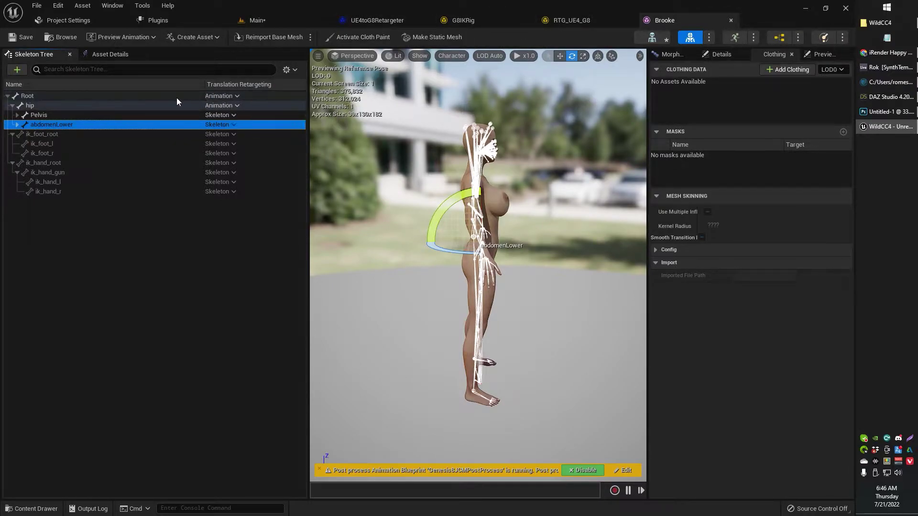
Review the retargeting modes of Root and hip against those of Pelvis through ik_hand_r, and save the asset again
click(153, 96)
shift+click(153, 102)
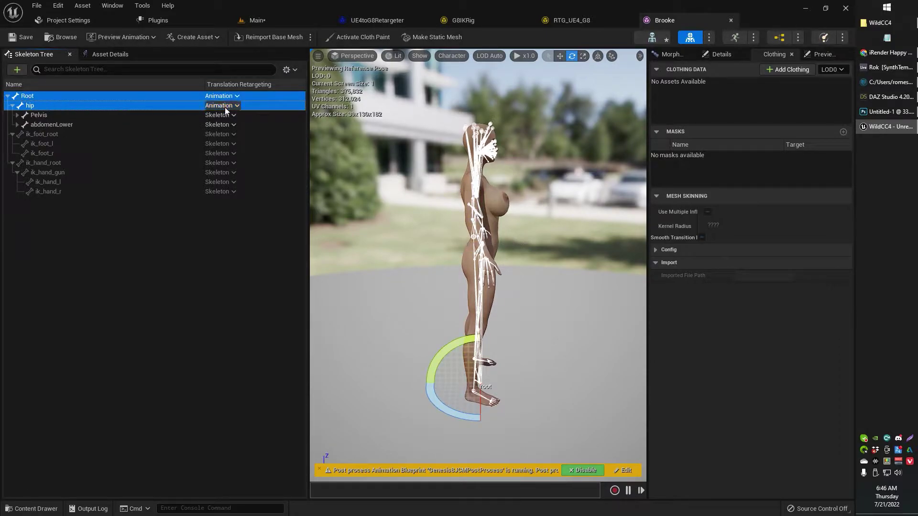
click(159, 116)
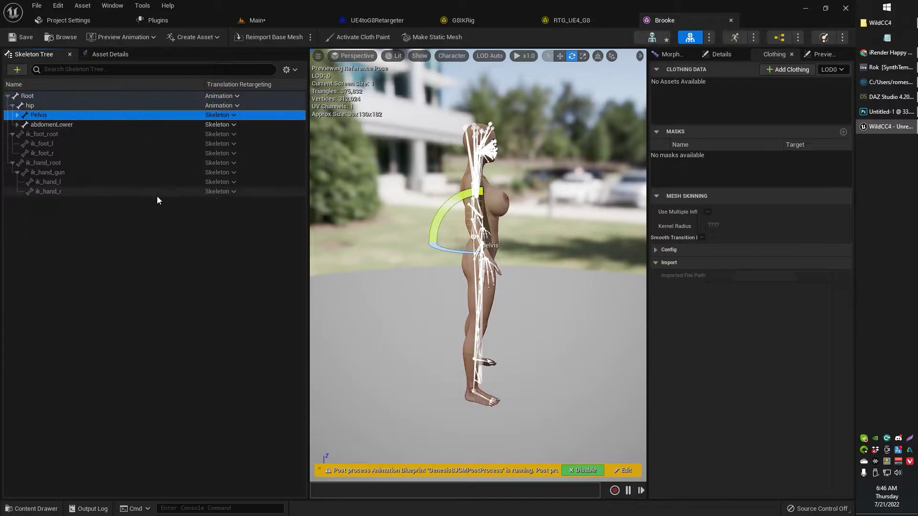
shift+click(171, 192)
click(11, 39)
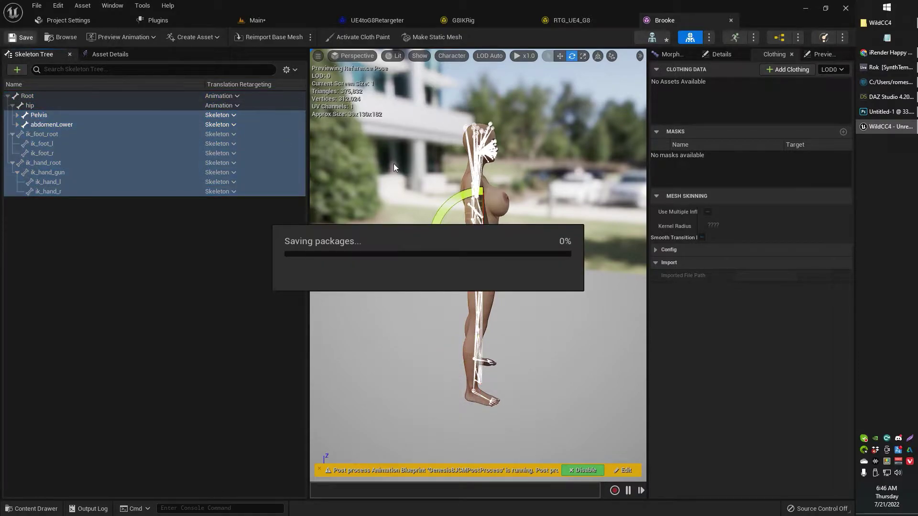
Preview the Hop2 animation on Brooke in the UE4toG8Retargeter asset with pose editing turned off
click(379, 21)
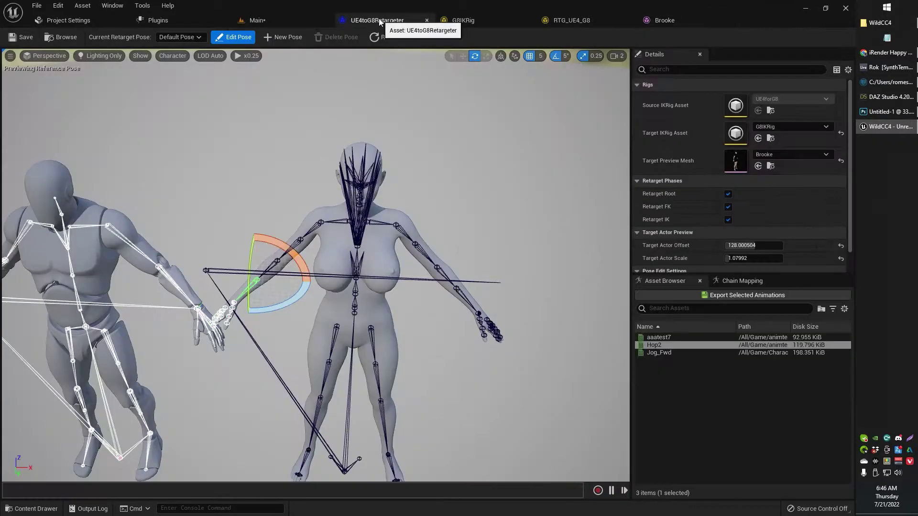
click(659, 346)
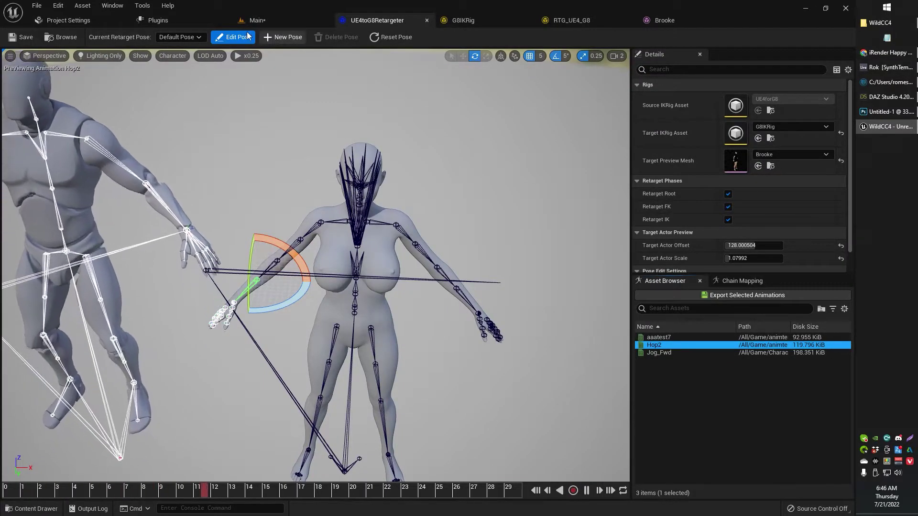
click(247, 37)
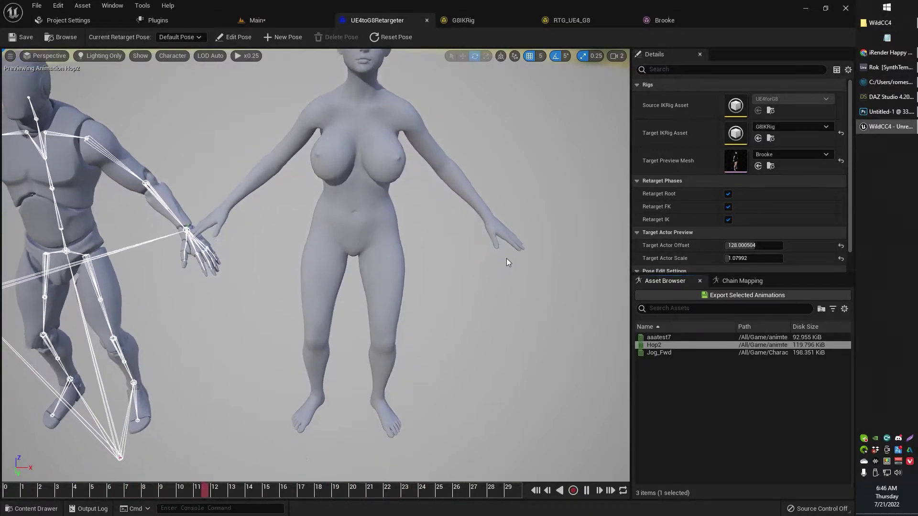
right_drag(506, 259, 443, 234)
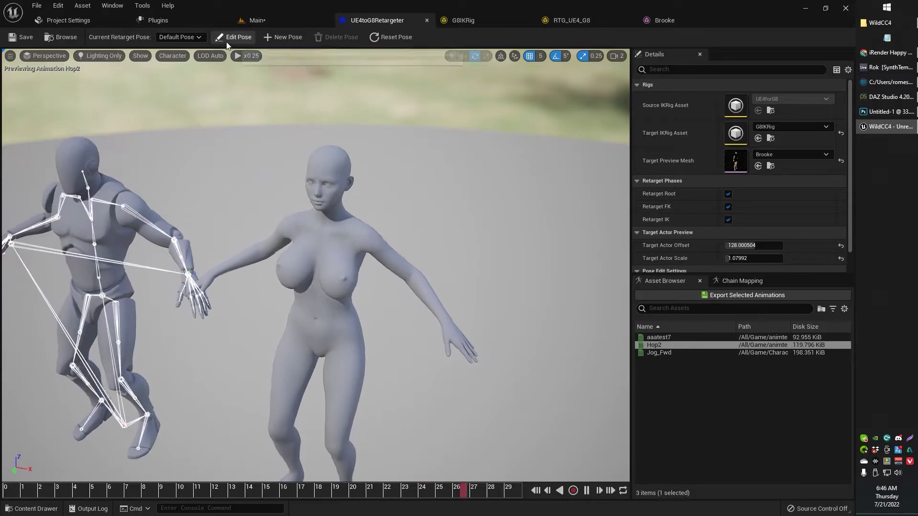
With pose editing on, try a different Bone Draw Size and a Target Actor Offset of about 32, undoing both changes
click(227, 41)
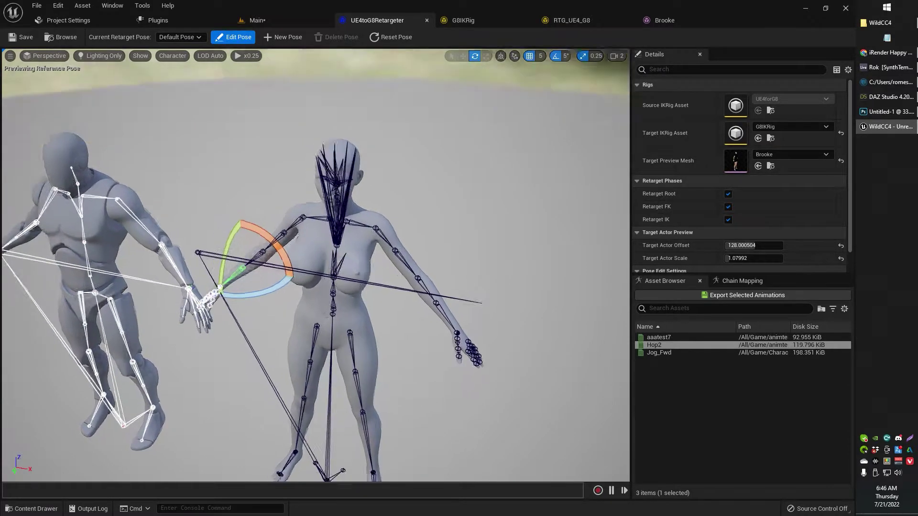
alt+drag(296, 235, 294, 359)
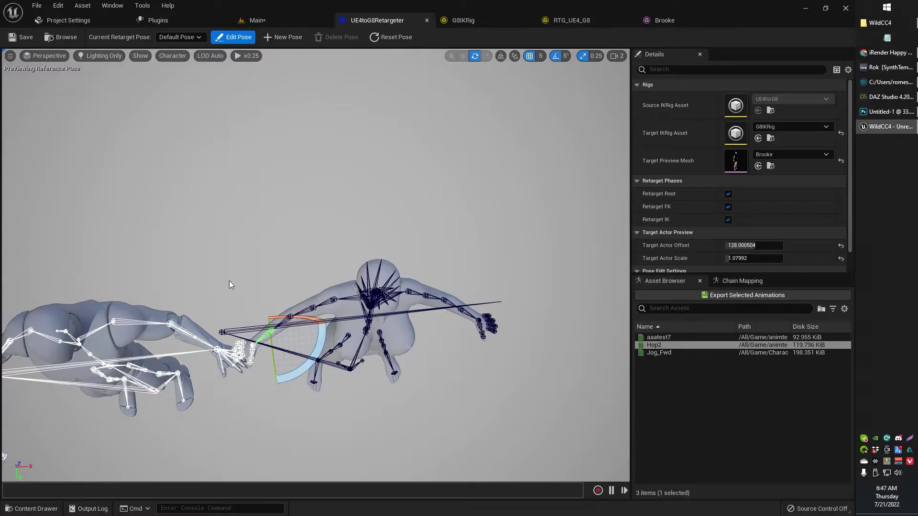
mouse_move(228, 280)
middle_down()
mouse_move(222, 290)
mouse_move(227, 284)
middle_up()
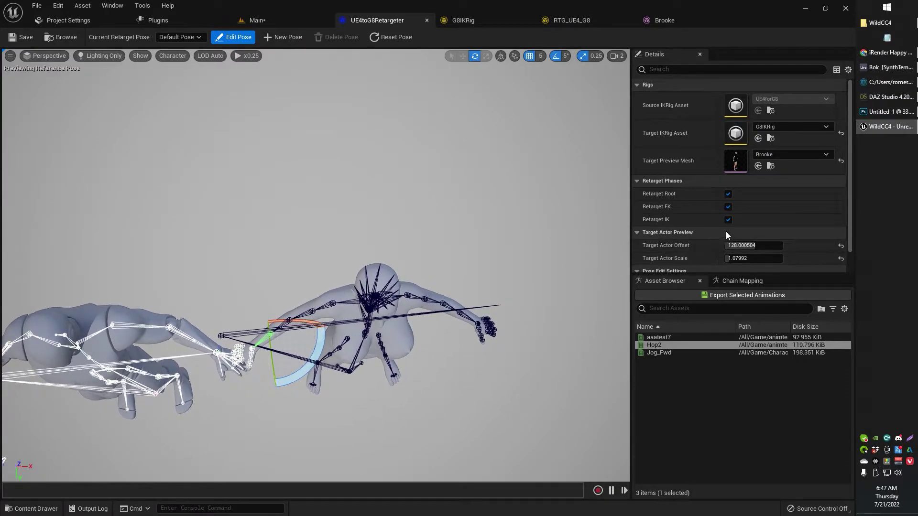
scroll(726, 235, down, 1)
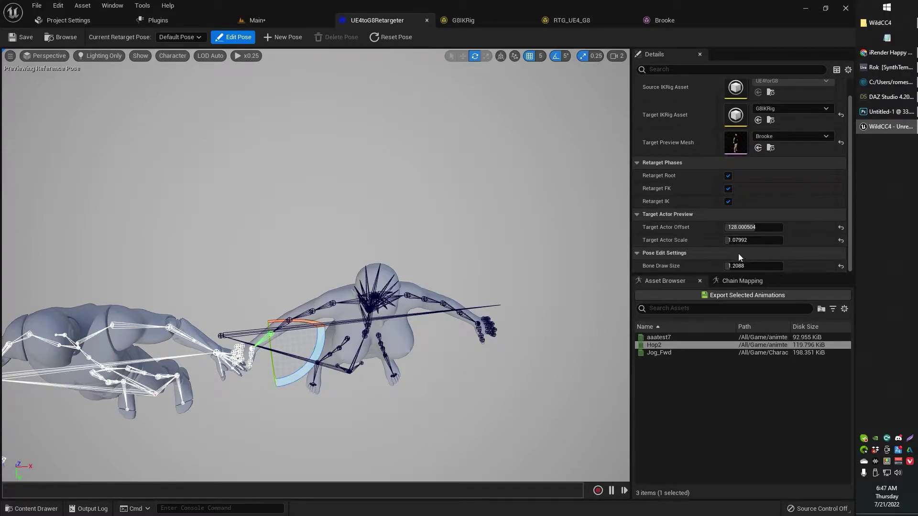
mouse_move(734, 266)
mouse_down()
mouse_move(753, 266)
mouse_move(727, 266)
mouse_up()
key(ctrl+z)
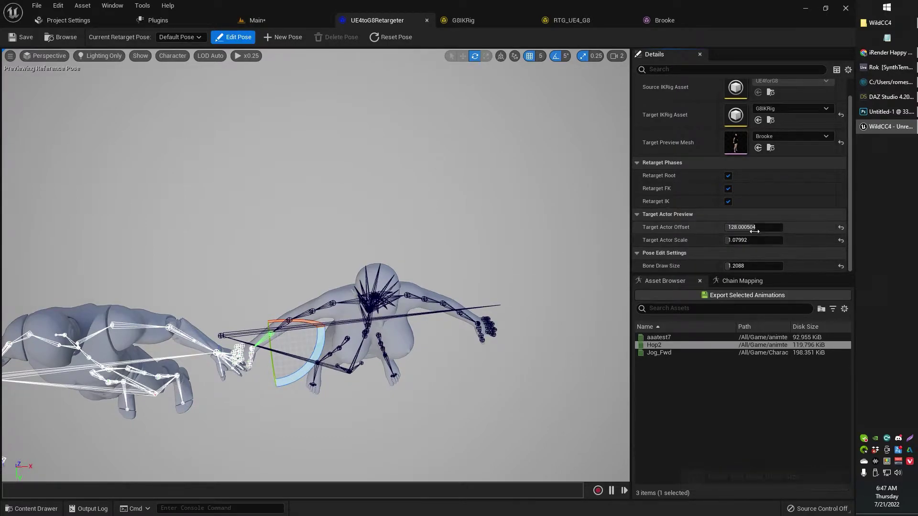
mouse_move(754, 228)
mouse_down()
mouse_move(798, 228)
mouse_move(751, 228)
mouse_up()
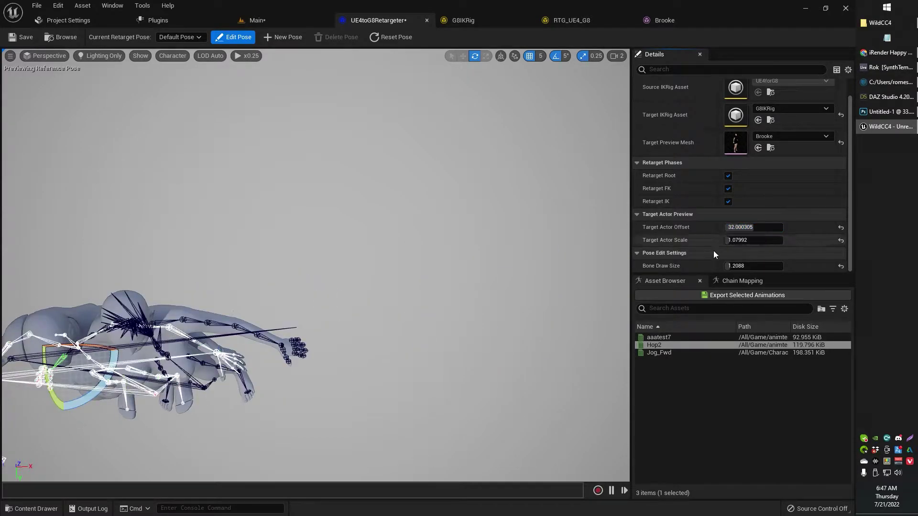
key(ctrl+z)
Compare the arm poses of the source mannequin and Brooke from several angles, and preview Hop2 without pose editing
alt+drag(150, 324, 151, 210)
alt+drag(215, 253, 215, 254)
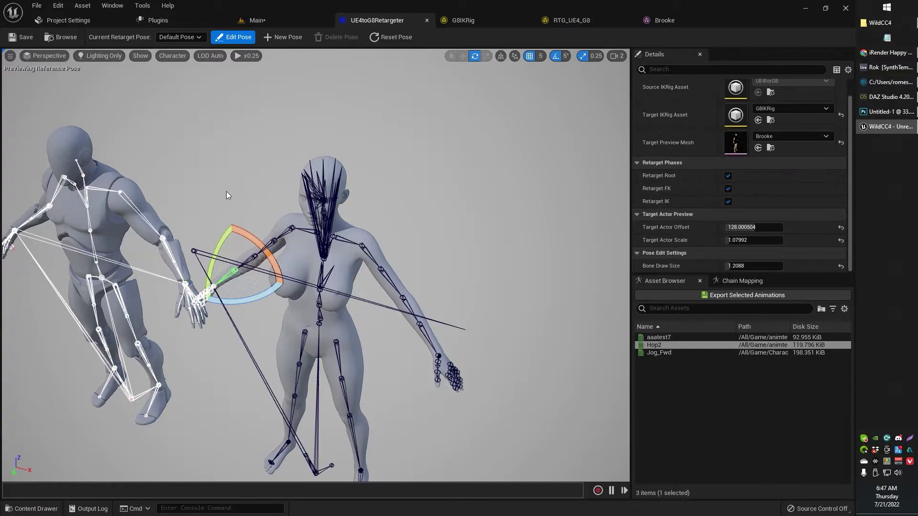
alt+drag(226, 195, 224, 174)
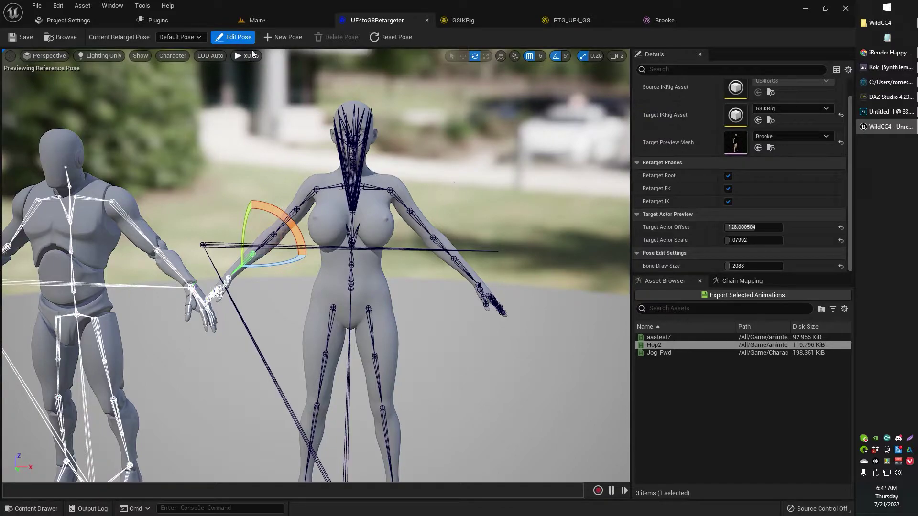
alt+drag(506, 204, 506, 205)
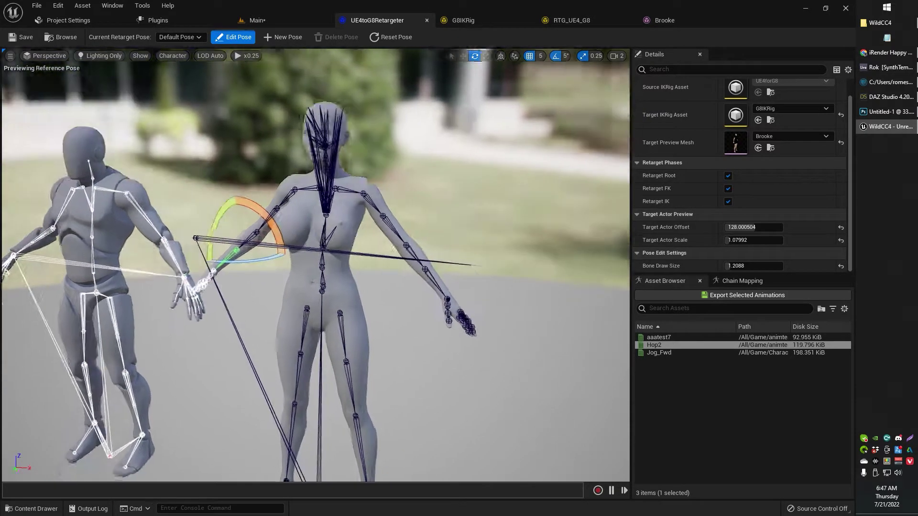
alt+drag(420, 161, 420, 161)
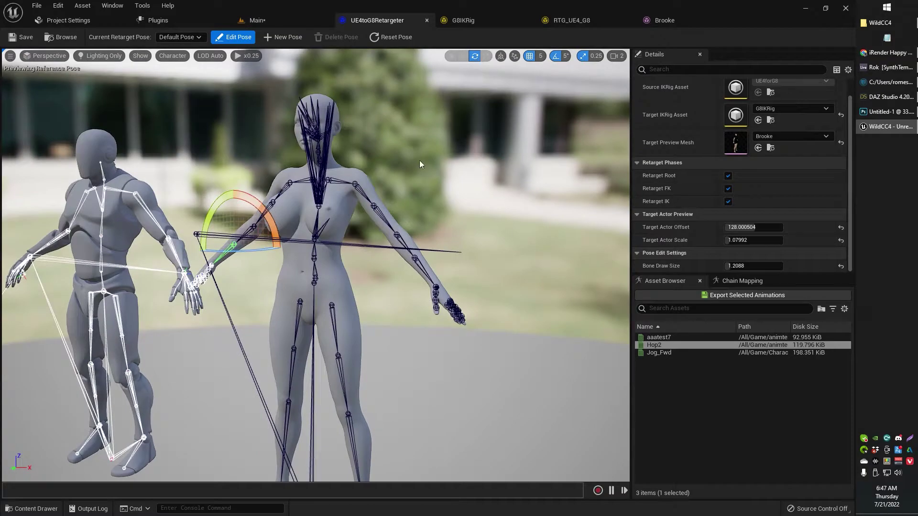
click(236, 38)
alt+drag(455, 193, 516, 235)
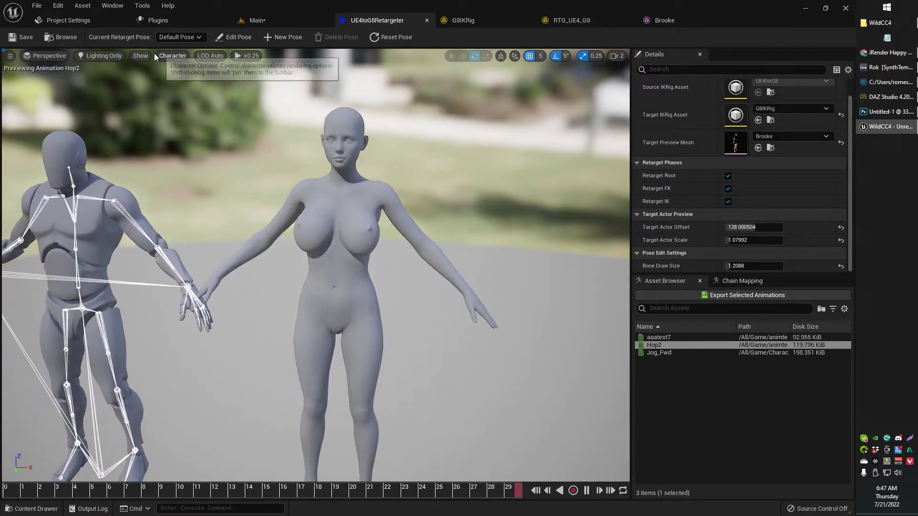
Turn on pose editing and rotate Brooke's left forearm bone slightly to match the source mannequin's arm pose
click(239, 38)
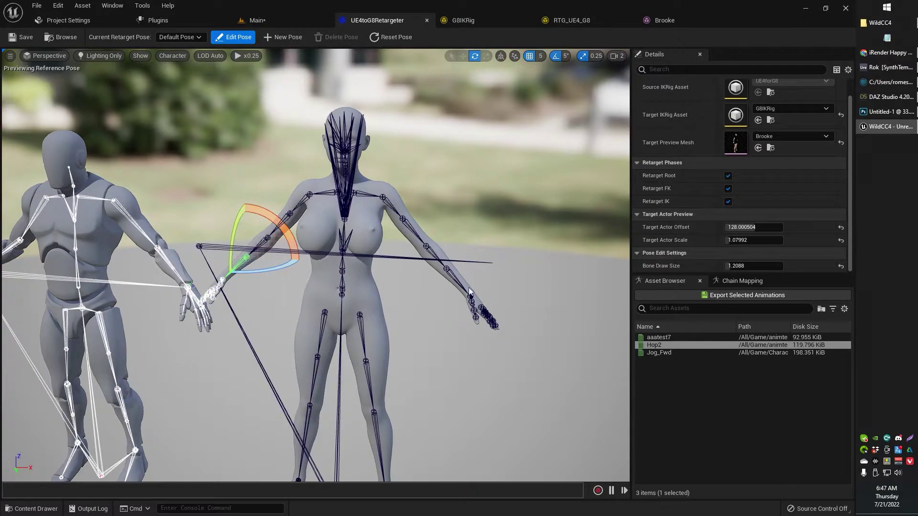
click(456, 278)
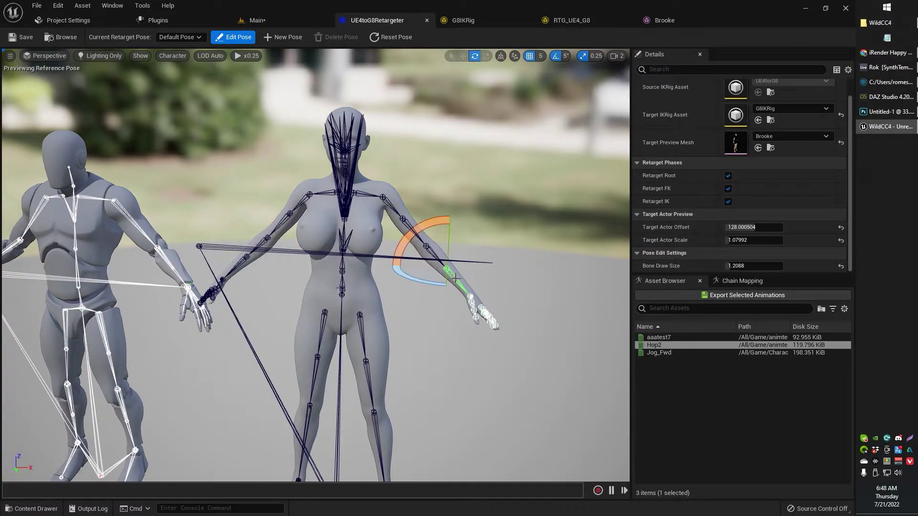
drag(431, 283, 487, 357)
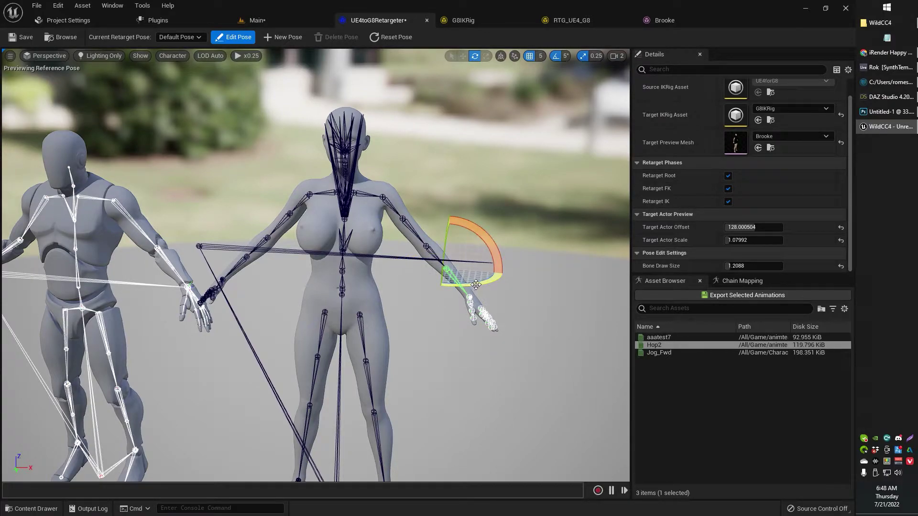
drag(476, 285, 462, 325)
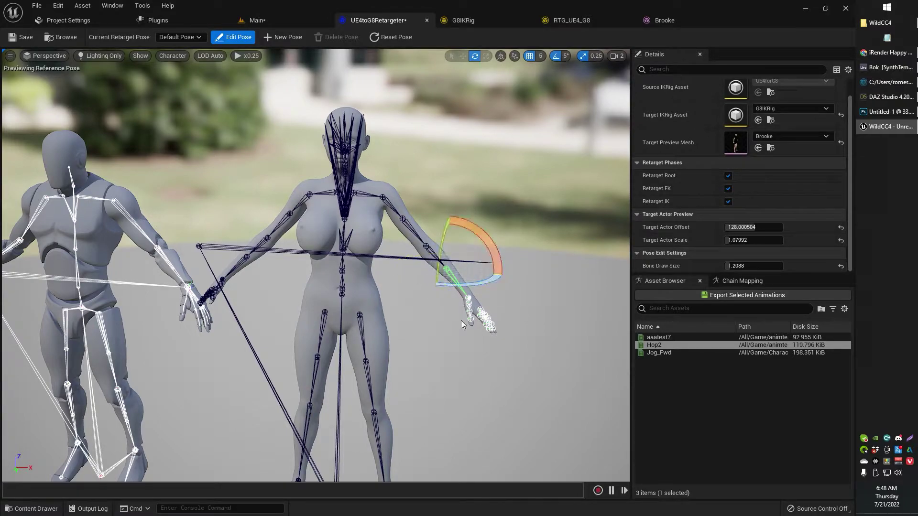
Rotate Brooke's right forearm bone slightly to match the source pose, and leave pose editing to preview Hop2
click(235, 269)
drag(250, 273, 251, 273)
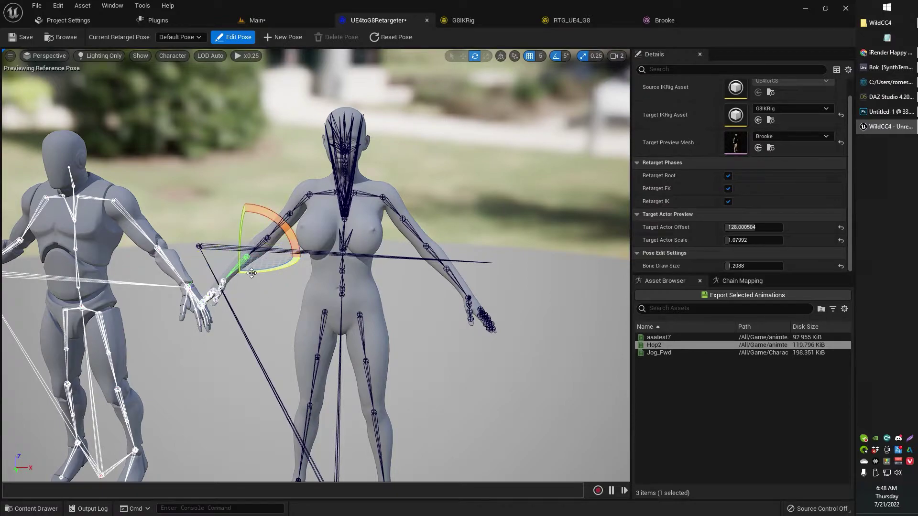
click(233, 37)
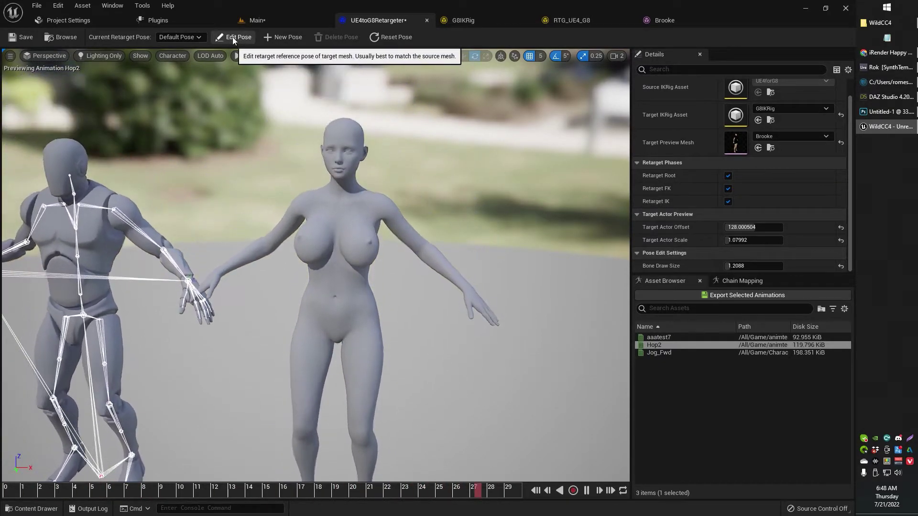
Turn on pose editing, try to rotate Brooke's left forearm bone slightly, and leave pose editing to preview Hop2
click(233, 37)
mouse_move(316, 266)
alt+mouse_down()
mouse_move(311, 310)
mouse_move(316, 249)
mouse_move(316, 268)
mouse_move(321, 255)
mouse_move(325, 266)
alt+mouse_up()
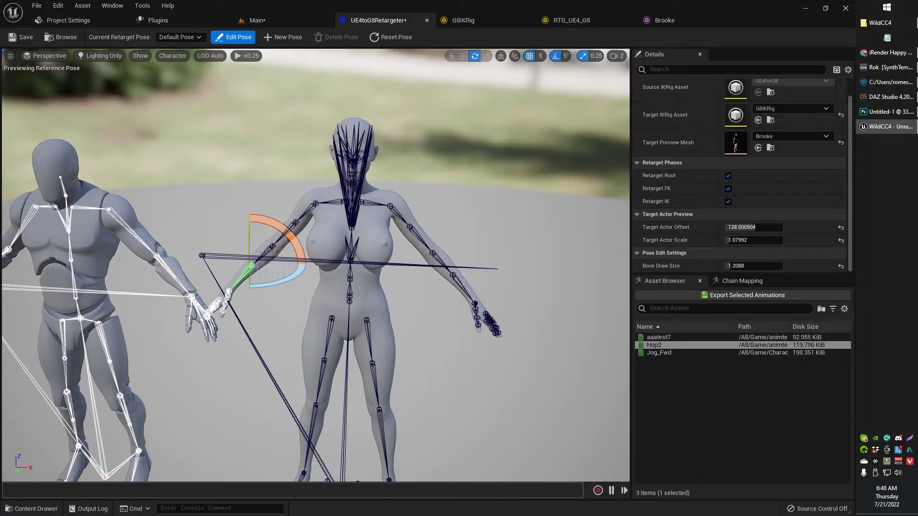
click(463, 287)
drag(473, 294, 470, 294)
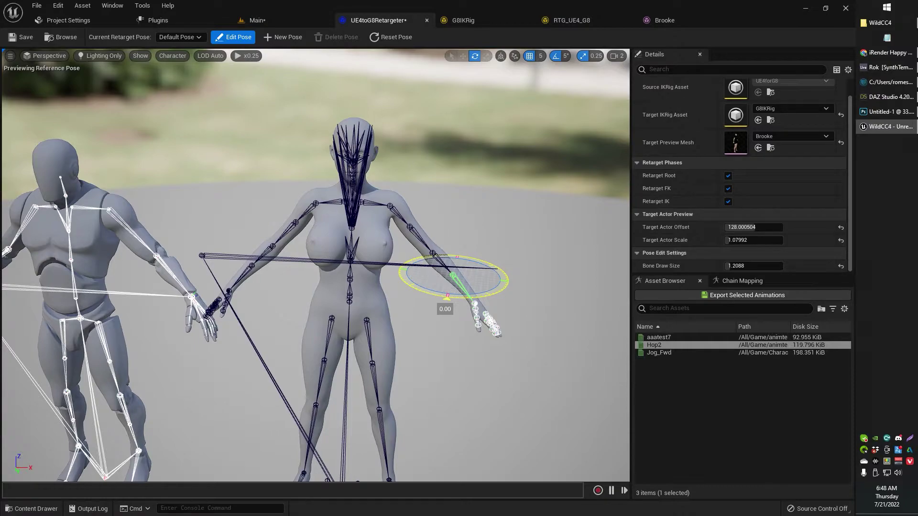
drag(470, 294, 470, 294)
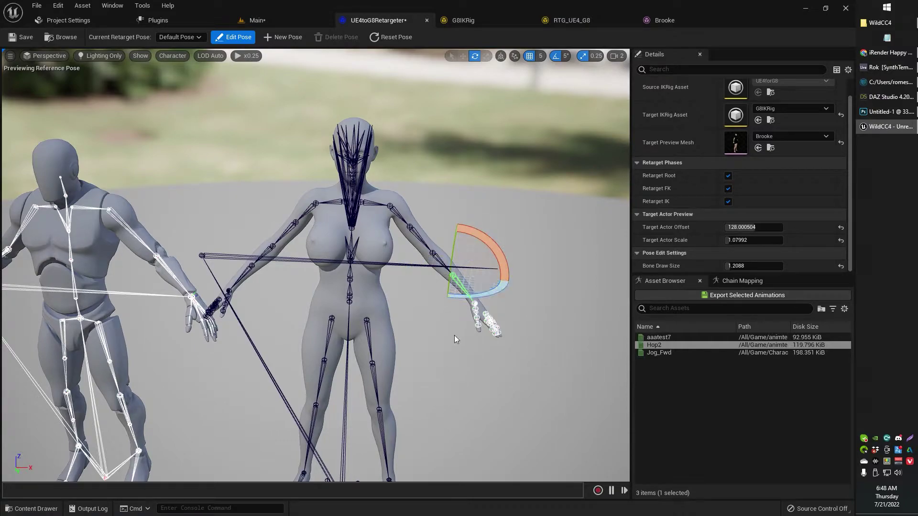
click(232, 38)
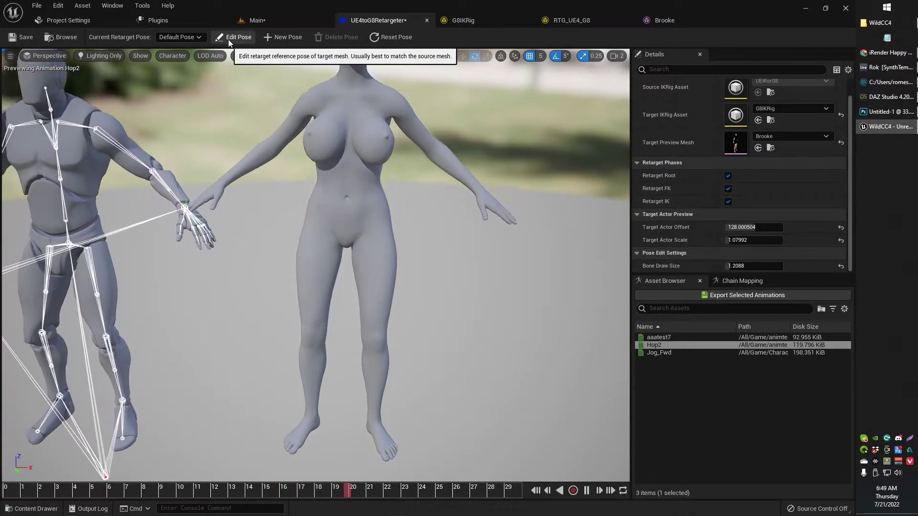
Compare Brooke's edited reference pose with the source mannequin from the front and side, and preview Hop2 without pose editing
click(229, 40)
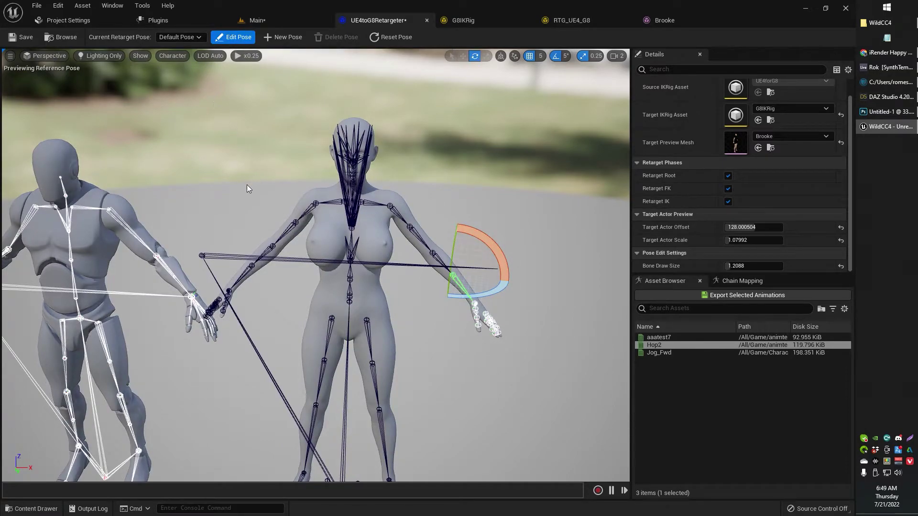
middle_drag(247, 185, 242, 252)
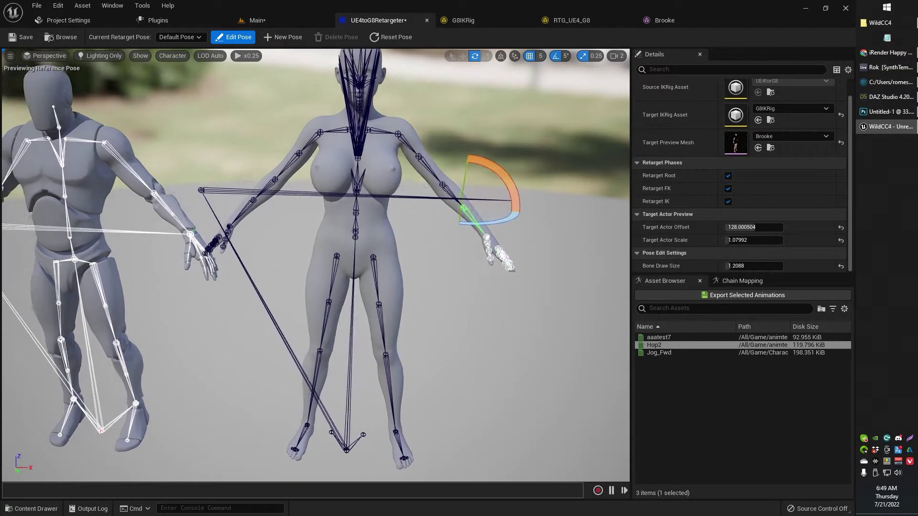
middle_drag(497, 136, 505, 136)
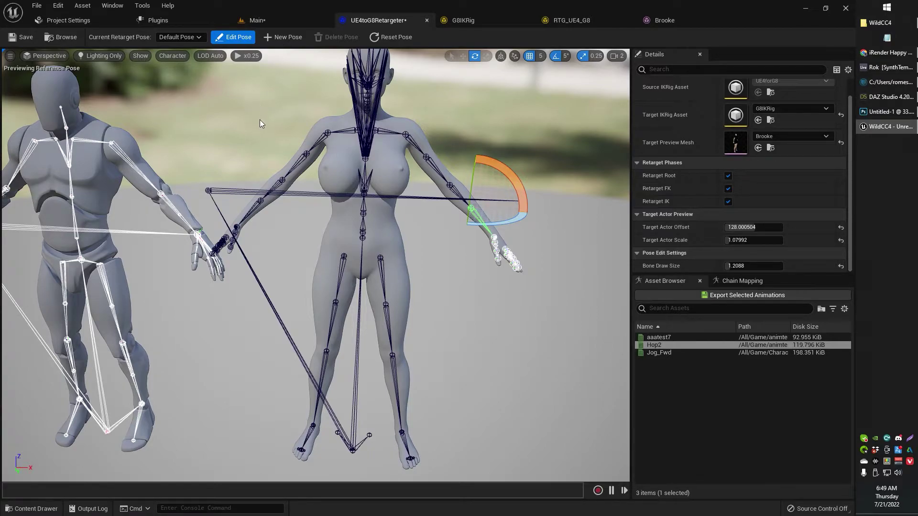
alt+drag(260, 120, 163, 167)
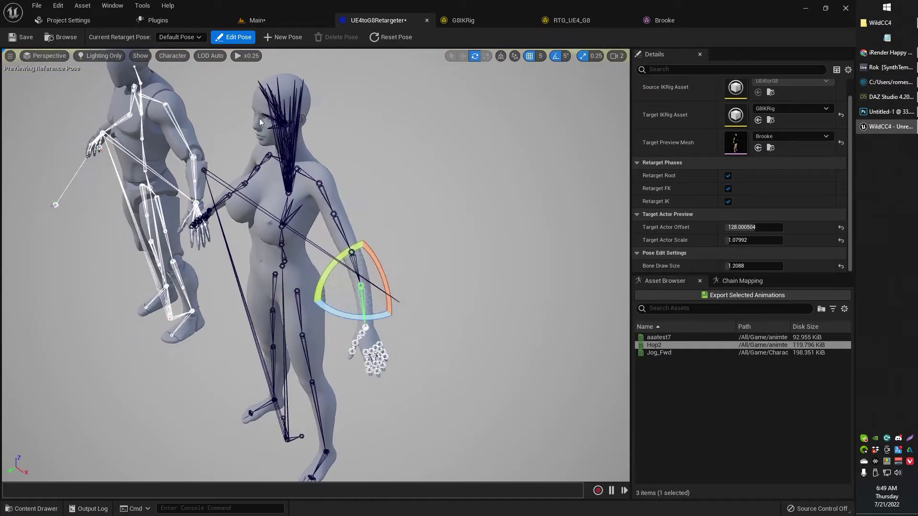
click(245, 37)
scroll(392, 293, up, 3)
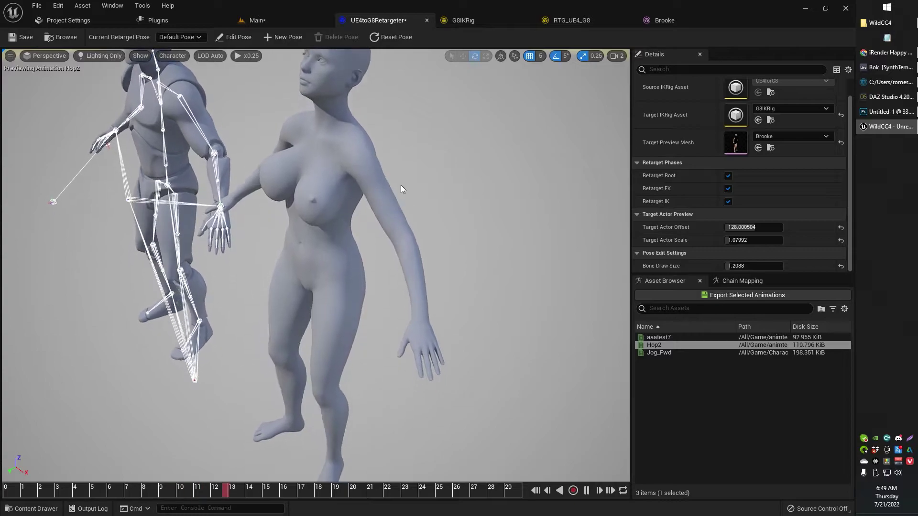
Return to pose editing and undo the last rotation of a retarget pose bone
click(226, 38)
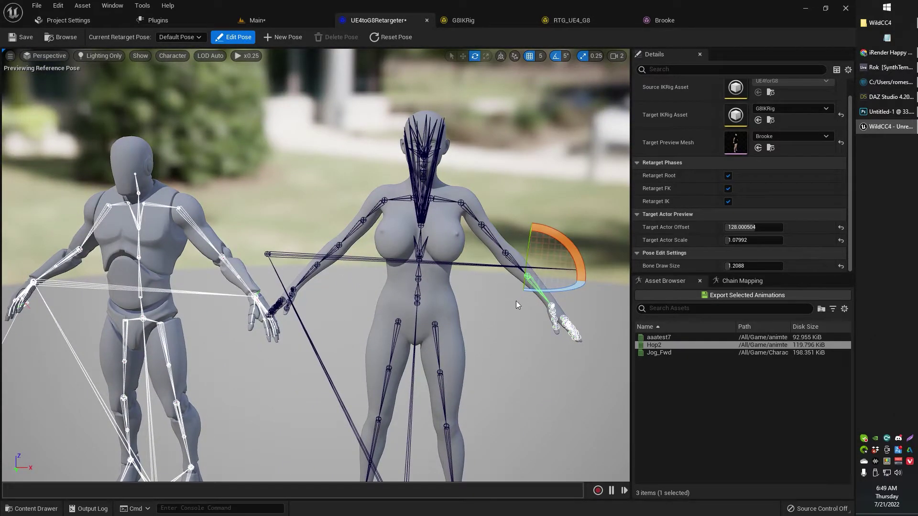
alt+drag(457, 282, 456, 302)
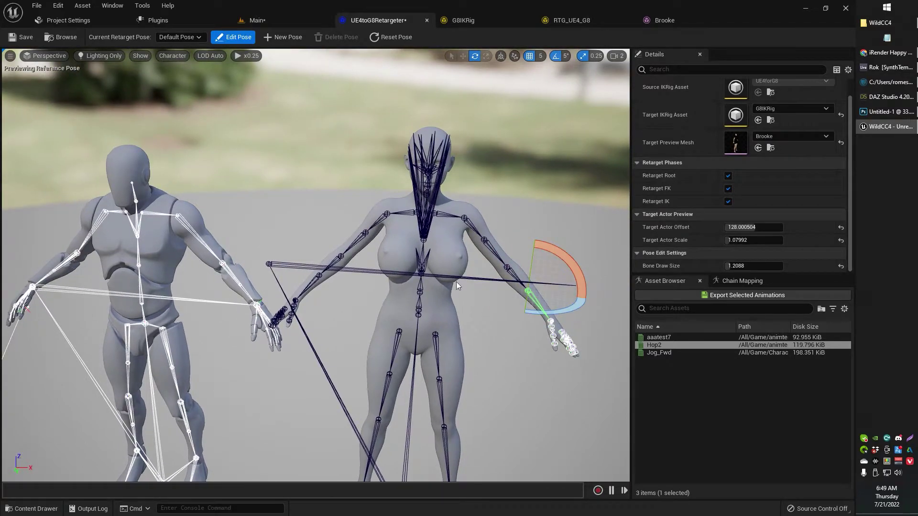
click(58, 6)
click(76, 28)
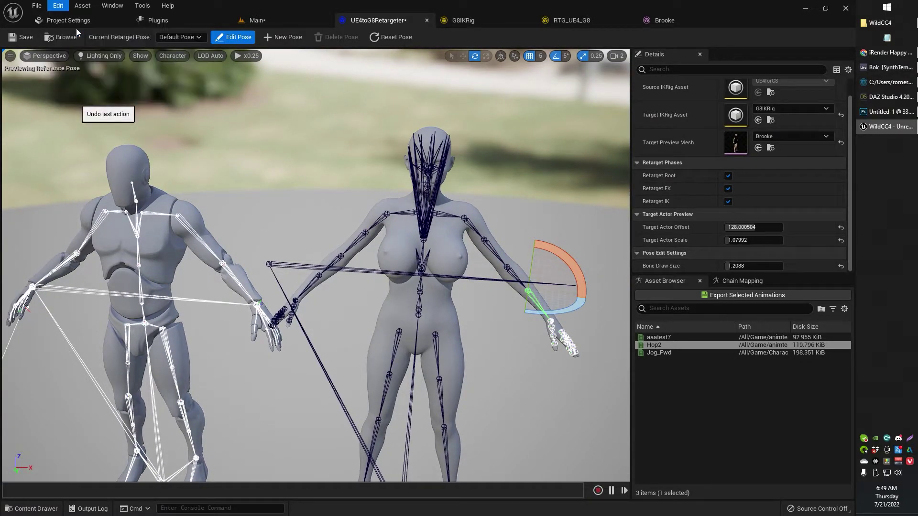
click(58, 6)
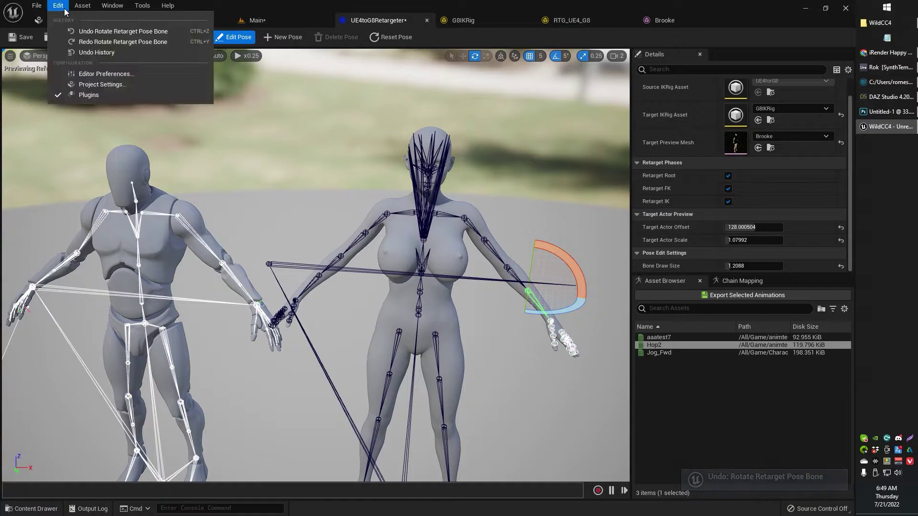
click(59, 7)
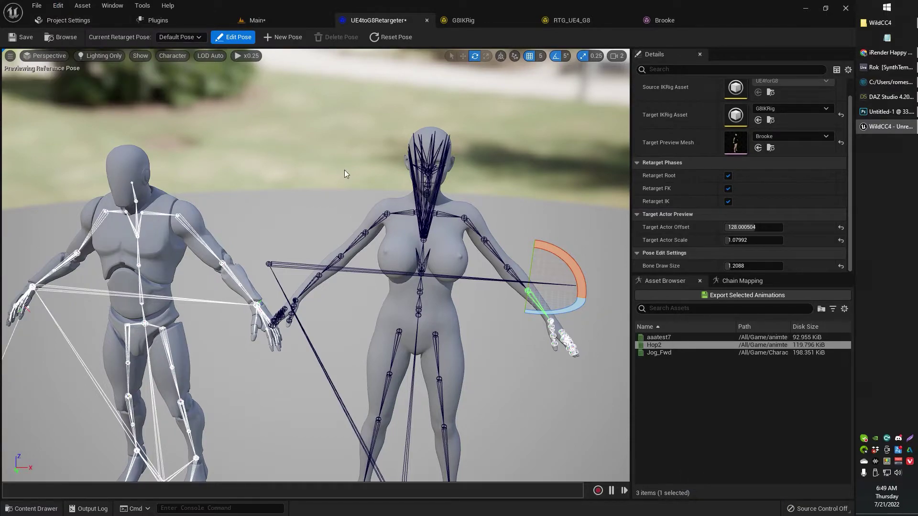
Reset Brooke's default retarget pose and turn pose editing back on
middle_drag(334, 178, 294, 139)
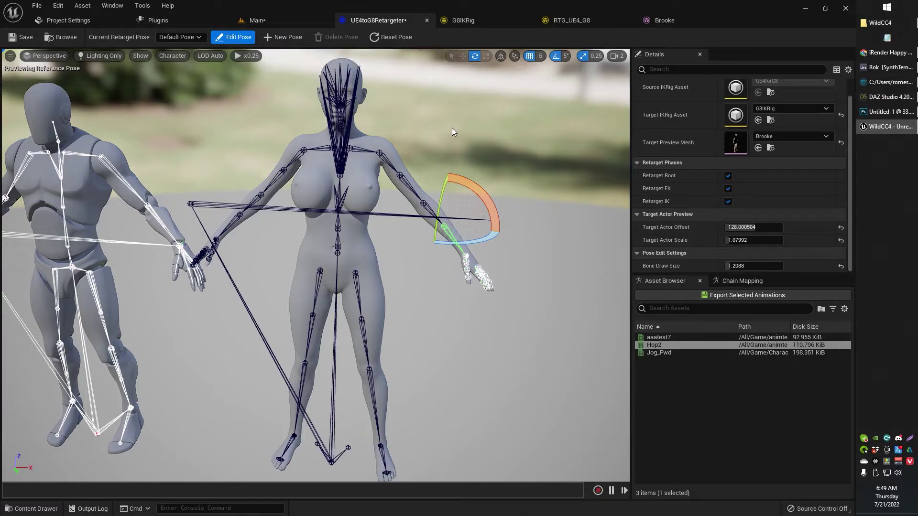
click(390, 40)
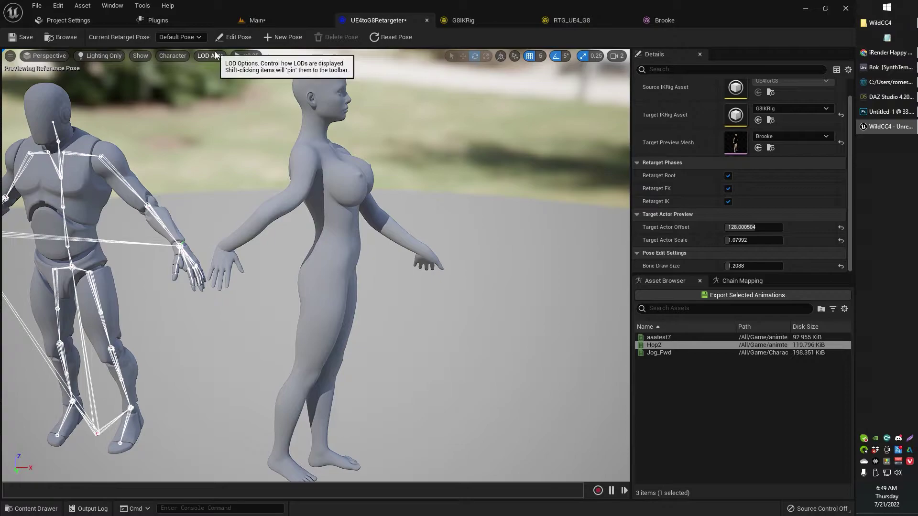
click(240, 36)
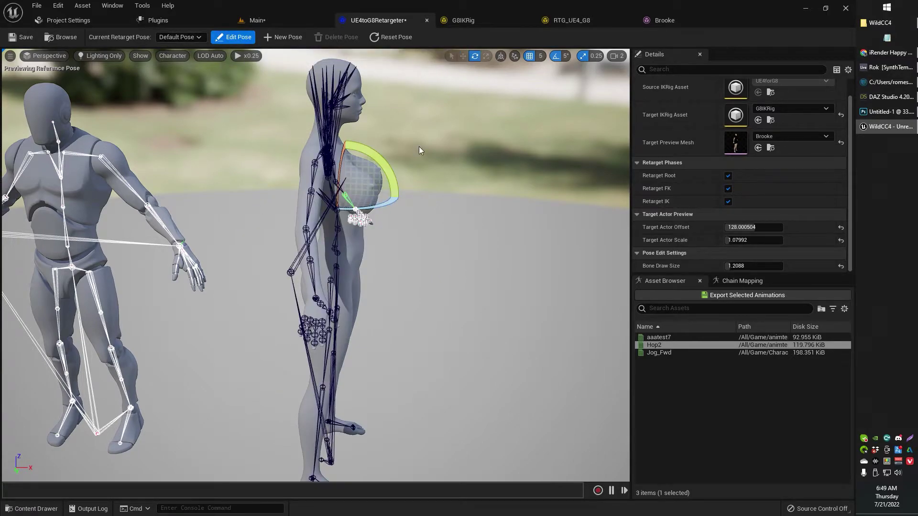
Rotate Brooke's hip bone about the vertical axis so the body faces the same way as the source mannequin
alt+drag(484, 270, 325, 263)
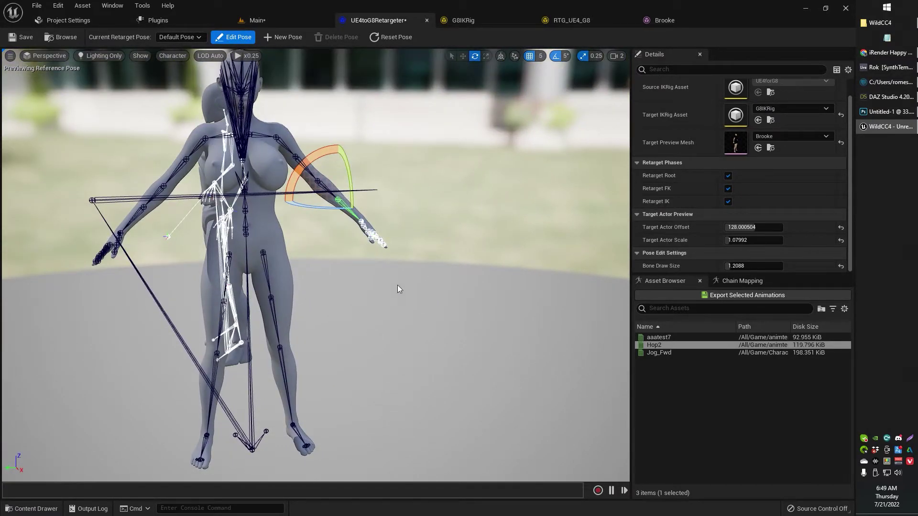
middle_drag(397, 285, 374, 241)
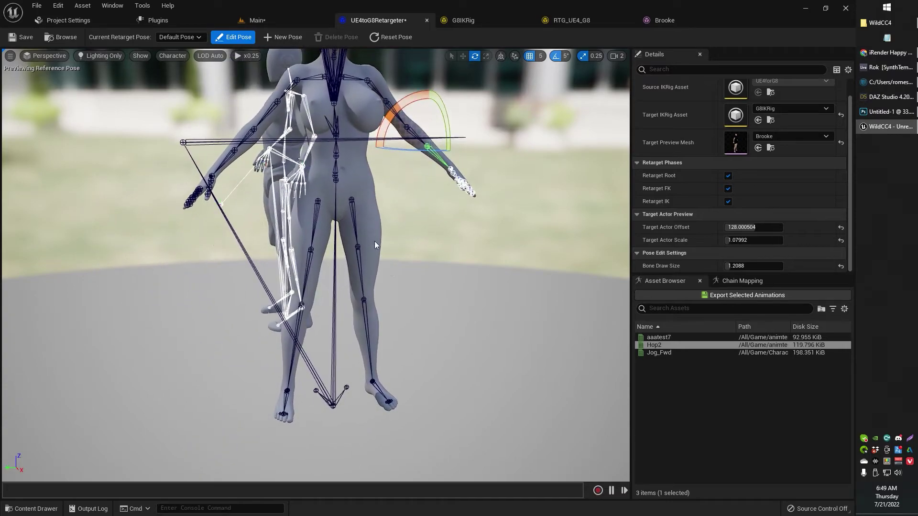
click(335, 181)
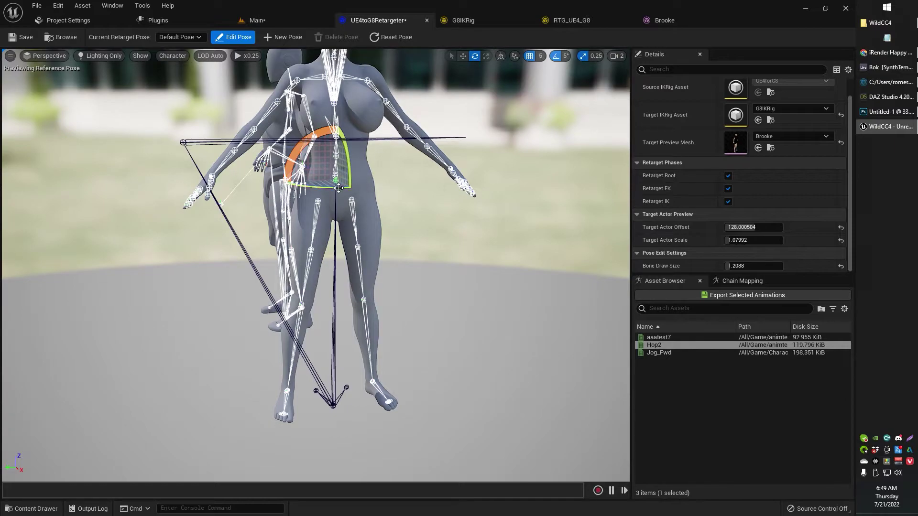
drag(338, 187, 387, 177)
alt+drag(458, 270, 588, 271)
Rotate the hand IK root bone at Brooke's feet about the vertical axis to align the hand IK bones with the body
alt+drag(412, 371, 366, 368)
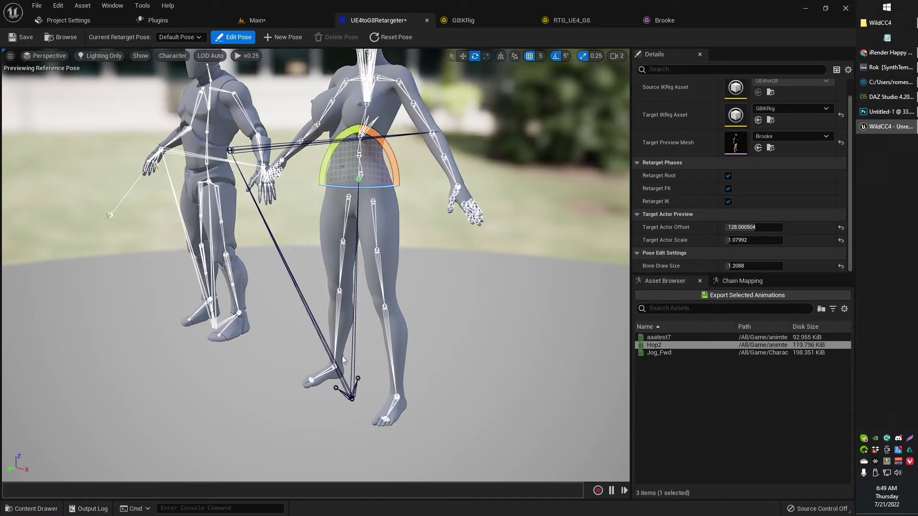
click(338, 368)
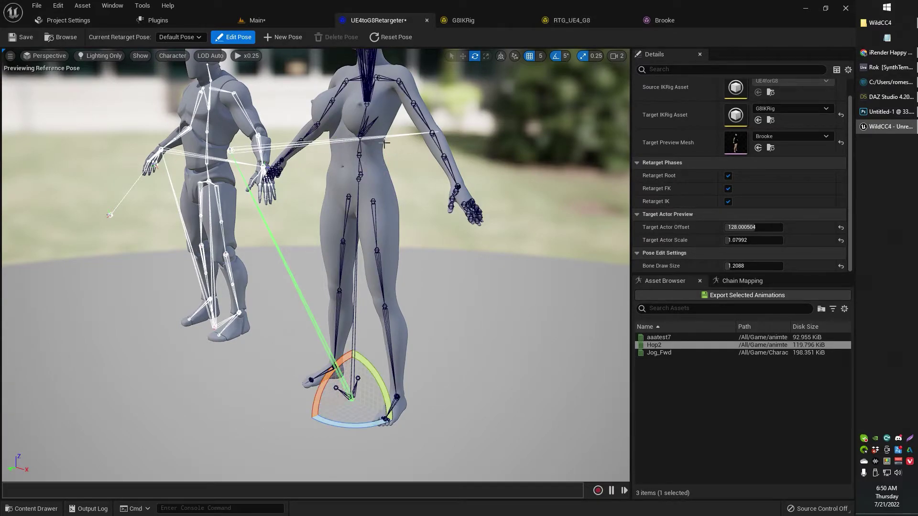
mouse_move(360, 424)
mouse_down()
mouse_move(400, 425)
mouse_move(355, 423)
mouse_up()
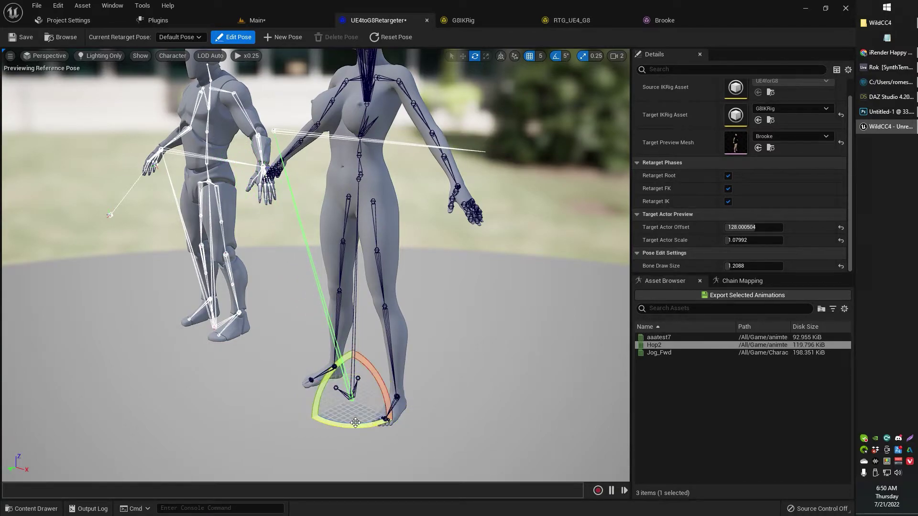
Try to rotate Brooke's root bone 90 degrees about the vertical axis, and clear the bone selection
click(352, 331)
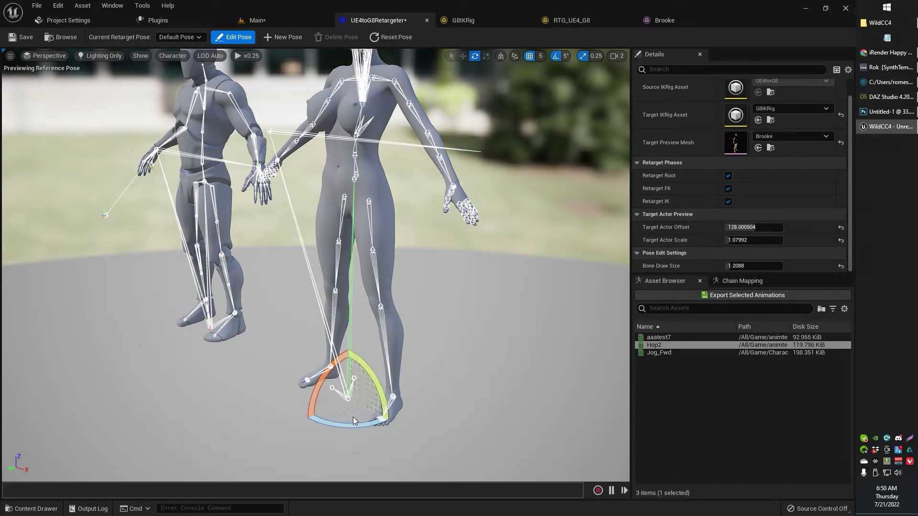
drag(354, 421, 352, 423)
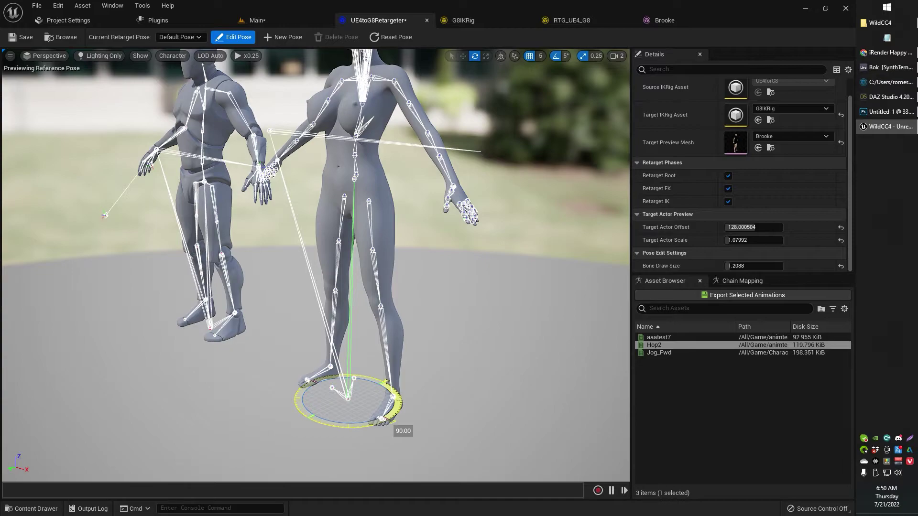
drag(351, 424, 348, 425)
click(312, 425)
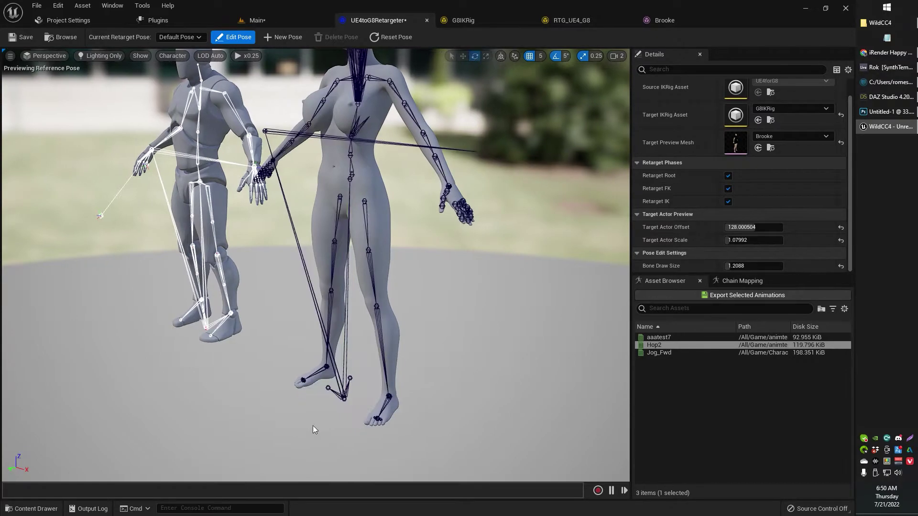
Rotate the foot IK root bone about 80 degrees around the vertical axis to line it up with Brooke's body
click(332, 392)
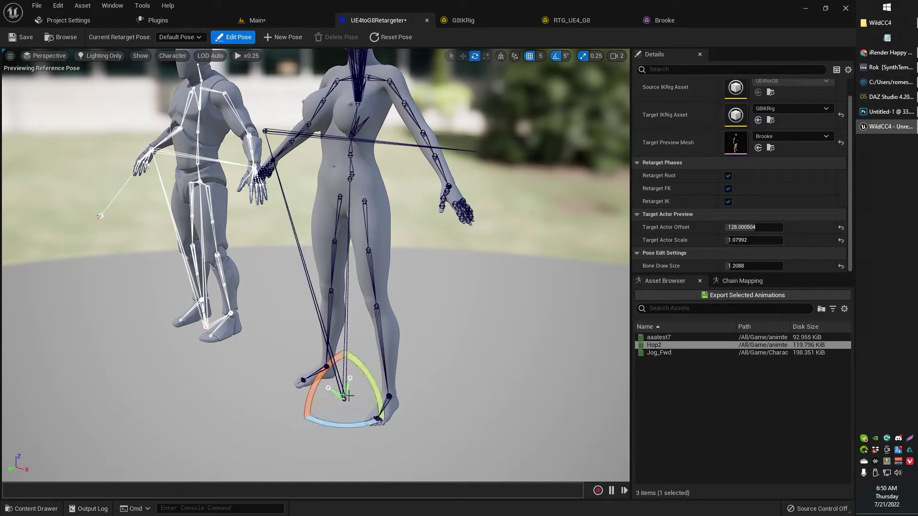
drag(348, 421, 347, 423)
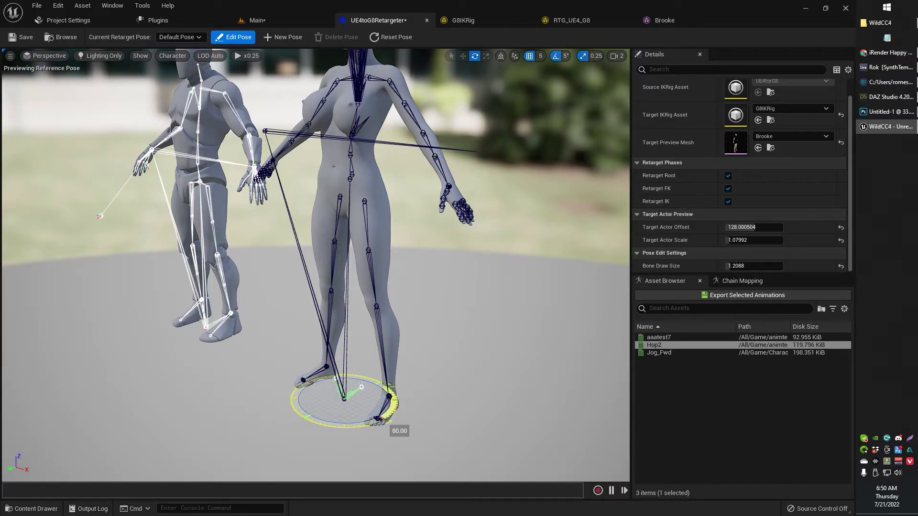
drag(347, 422, 347, 422)
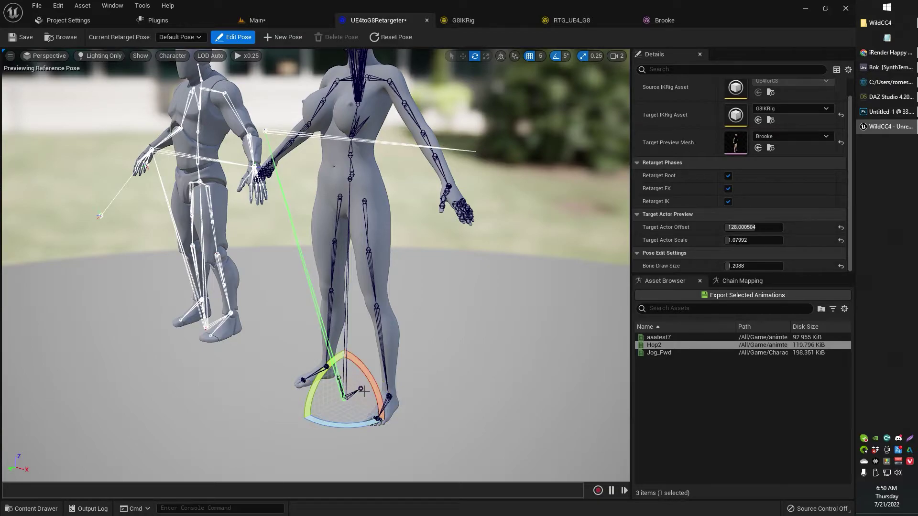
Select the individual foot IK bones on the floor and examine their alignment from the front
click(361, 388)
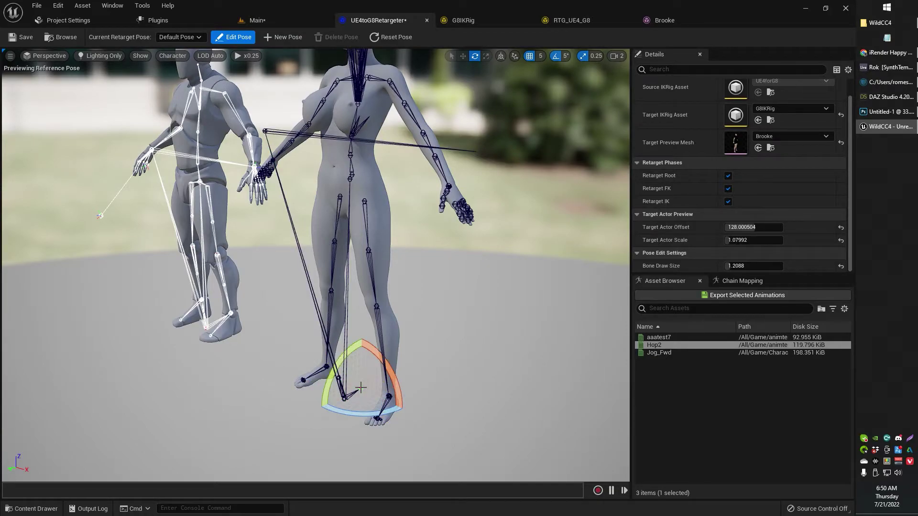
click(339, 379)
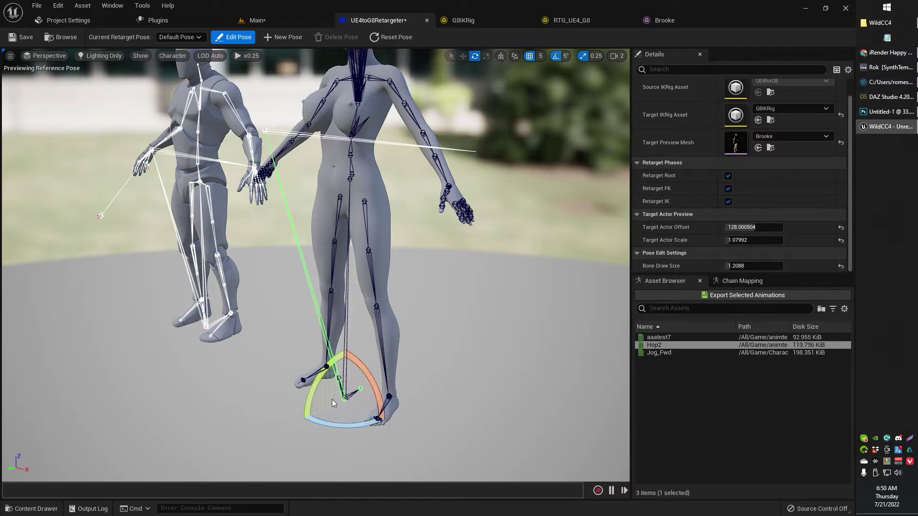
alt+drag(332, 400, 309, 412)
click(329, 382)
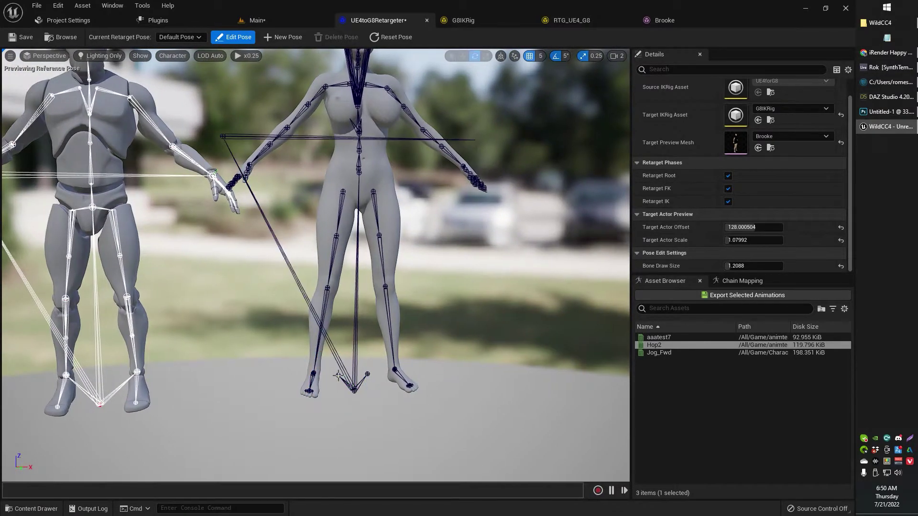
click(338, 376)
Try rotating Brooke's left foot IK bone, and undo the rotation
click(367, 375)
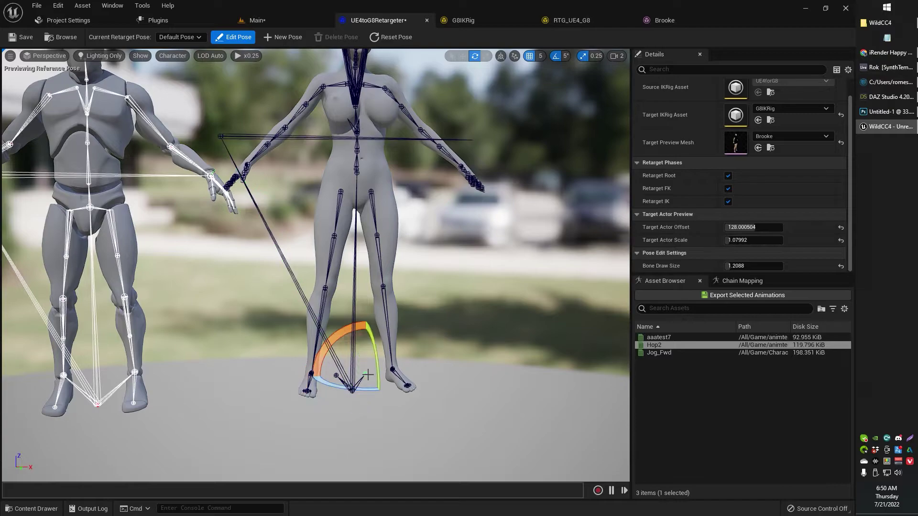
drag(333, 385, 340, 391)
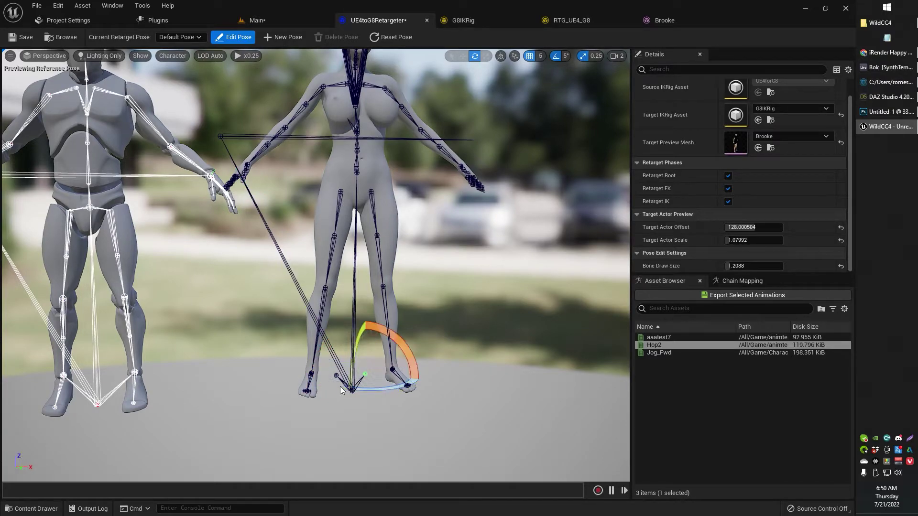
key(ctrl+z)
scroll(349, 420, up, 4)
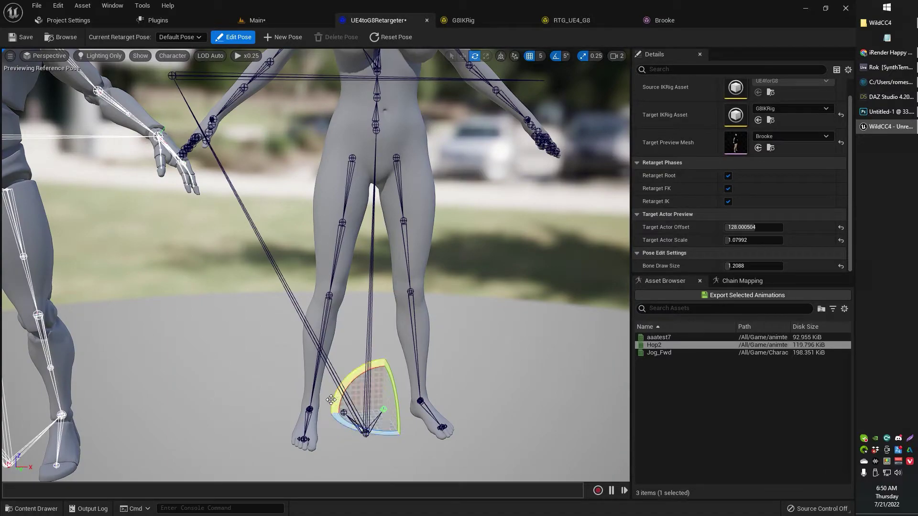
Select each of Brooke's foot IK bones in turn and check their orientation against the feet
click(339, 411)
click(342, 413)
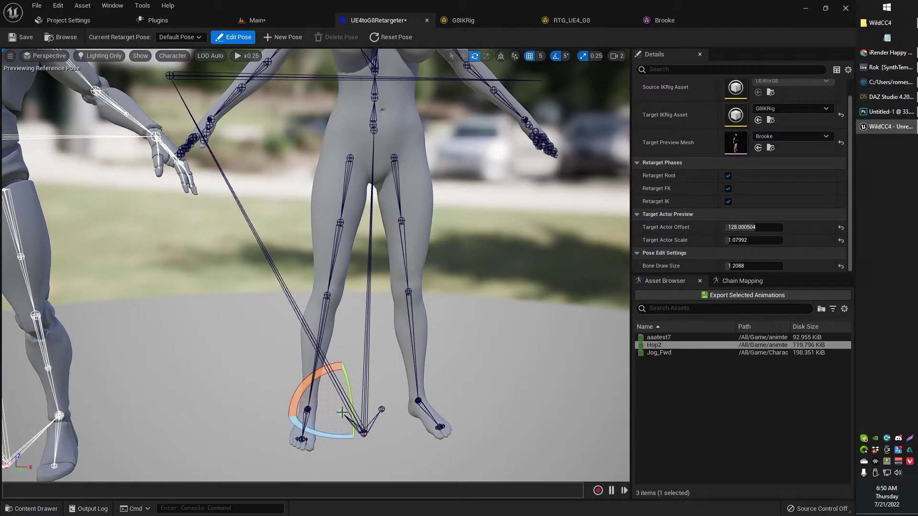
click(382, 412)
mouse_move(380, 432)
mouse_down()
mouse_move(397, 433)
mouse_move(381, 432)
mouse_up()
scroll(526, 352, down, 5)
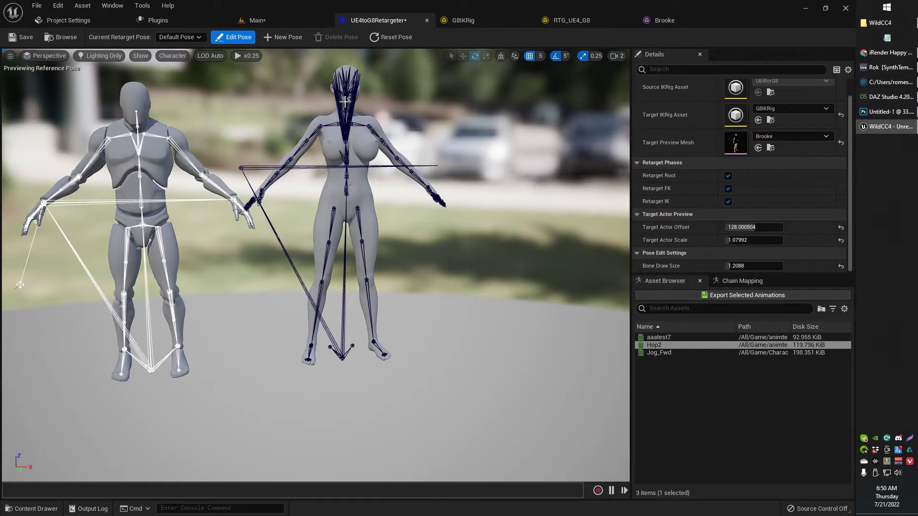
Leave pose editing and examine the Hop2 animation on Brooke beside the mannequin from a higher angle
click(236, 38)
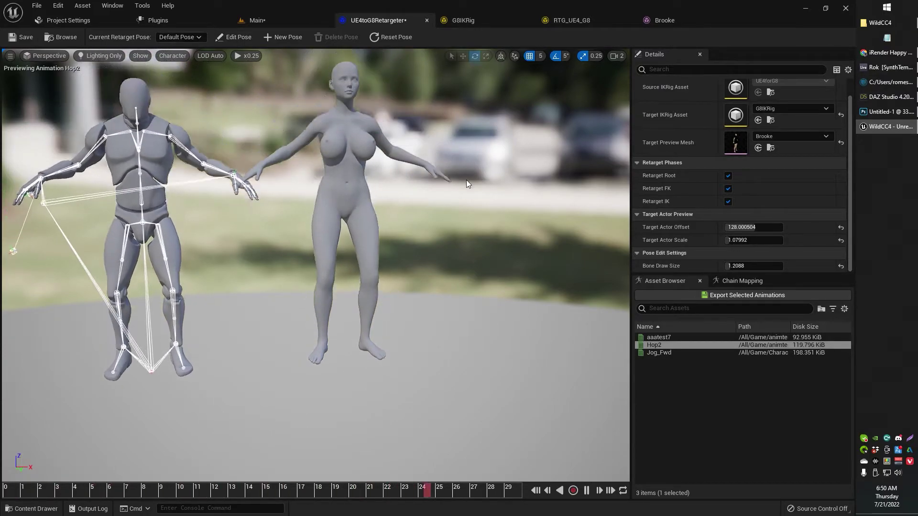
scroll(488, 304, up, 2)
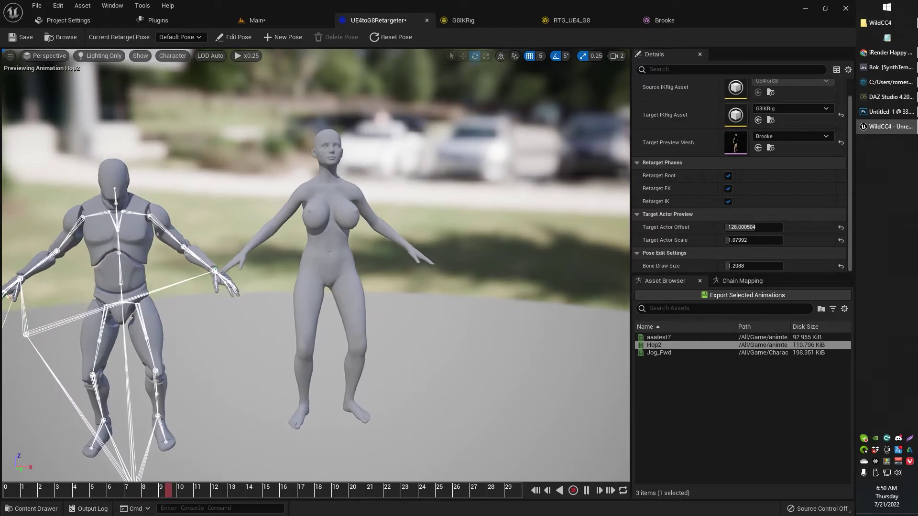
alt+drag(452, 270, 440, 306)
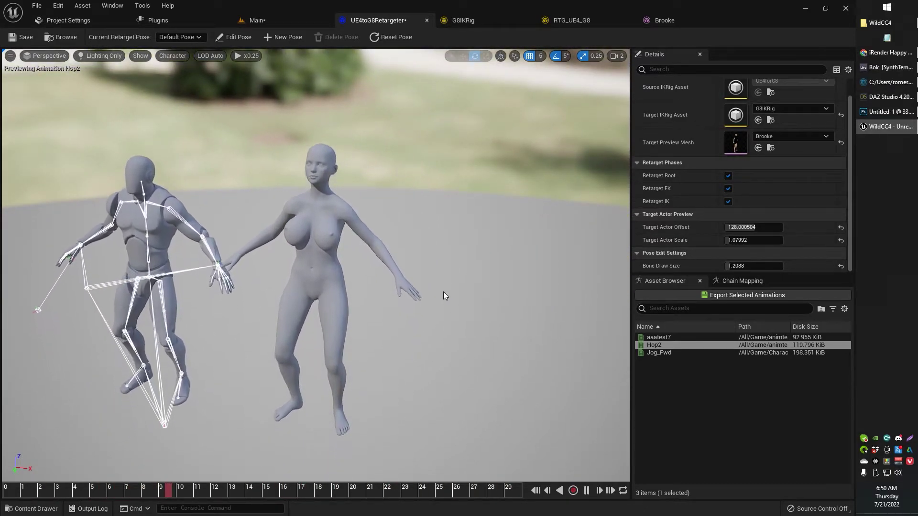
Rotate Brooke's left forearm bone slightly in the retarget pose, and adjust the right forearm bone to match
click(233, 36)
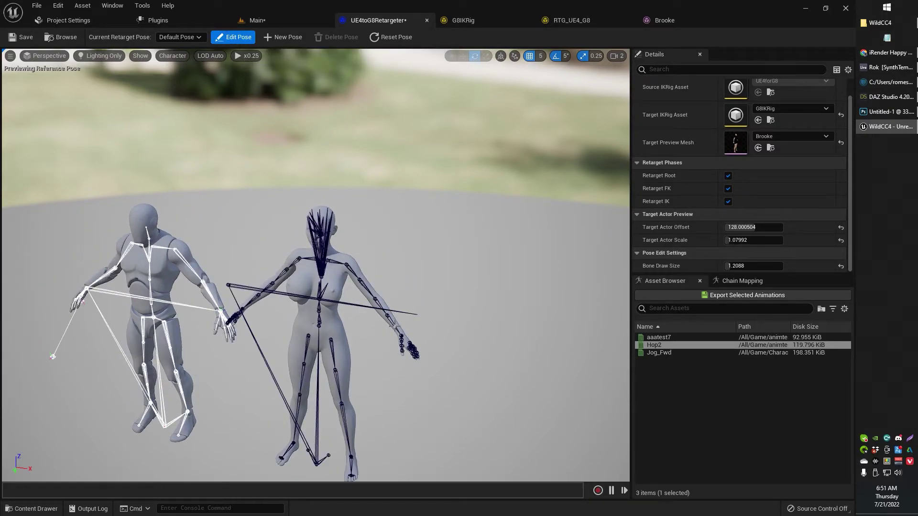
click(396, 326)
drag(394, 339, 391, 339)
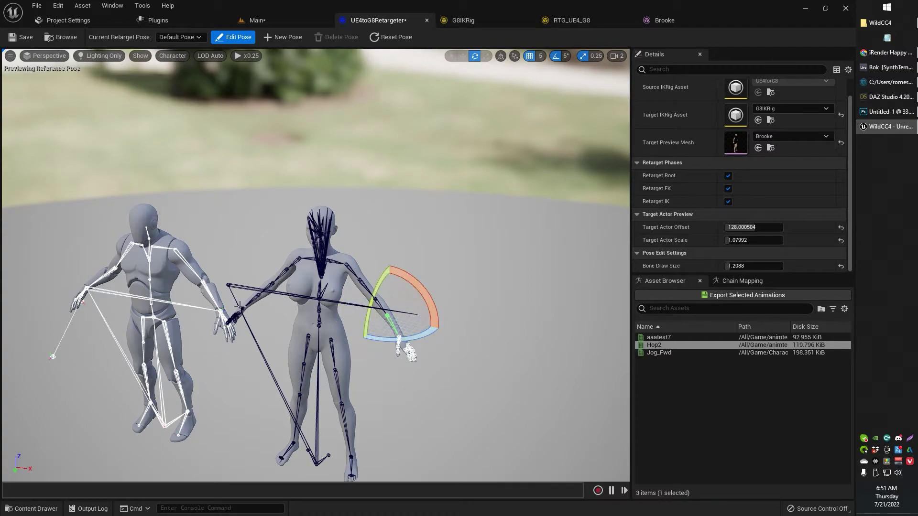
click(250, 303)
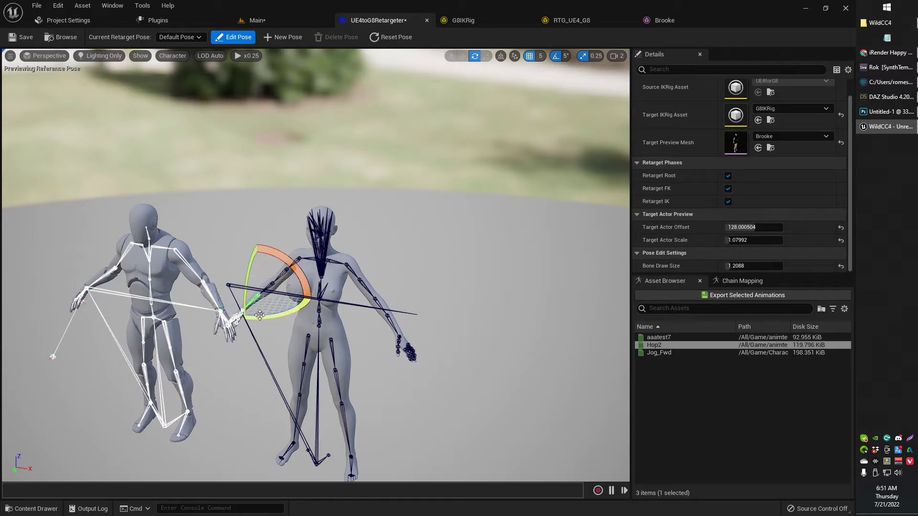
Preview the Hop2 animation and examine Brooke's arms from the front and the side
click(229, 39)
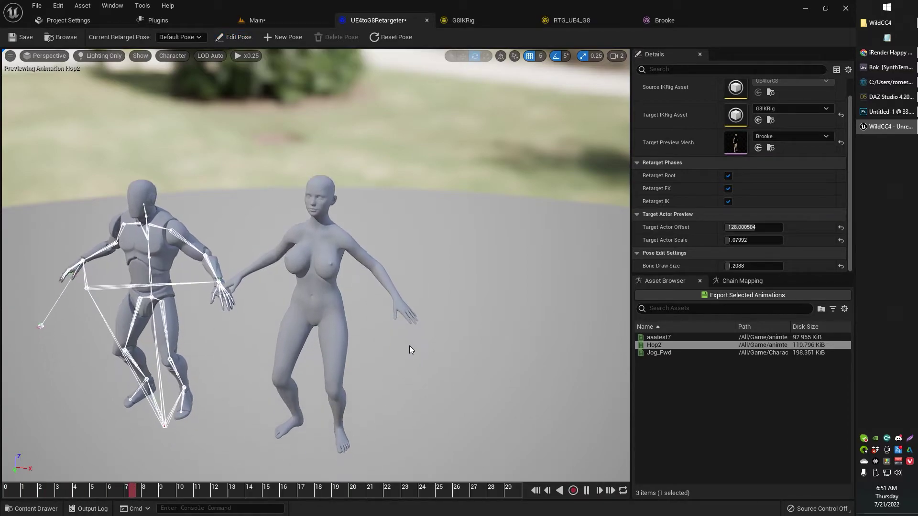
scroll(413, 343, up, 5)
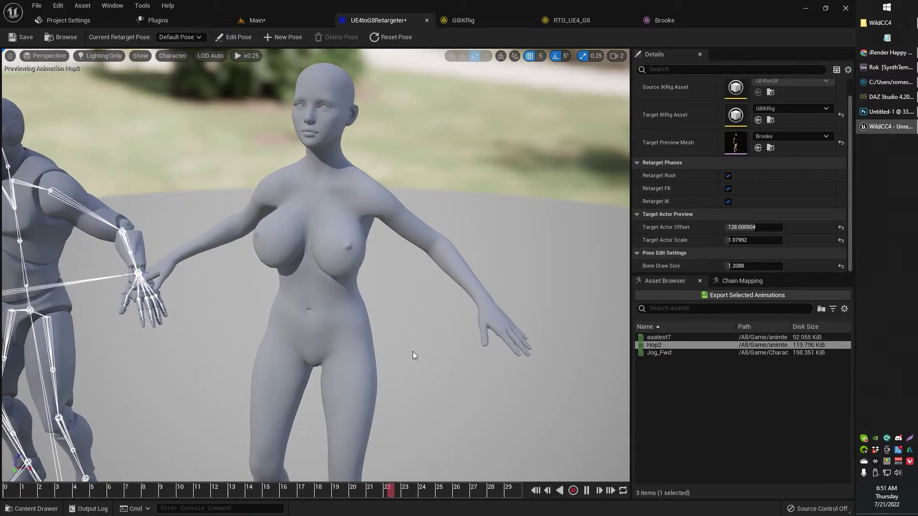
alt+drag(484, 345, 514, 332)
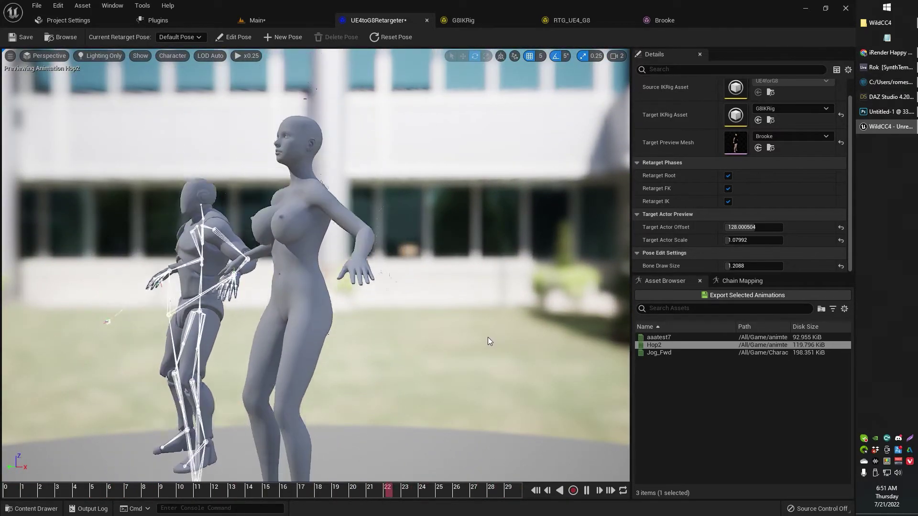
alt+drag(463, 335, 521, 388)
right_drag(530, 397, 536, 406)
Rotate the lower bone of Brooke's left forearm about 5 degrees around the vertical axis and adjust the right forearm likewise
click(232, 38)
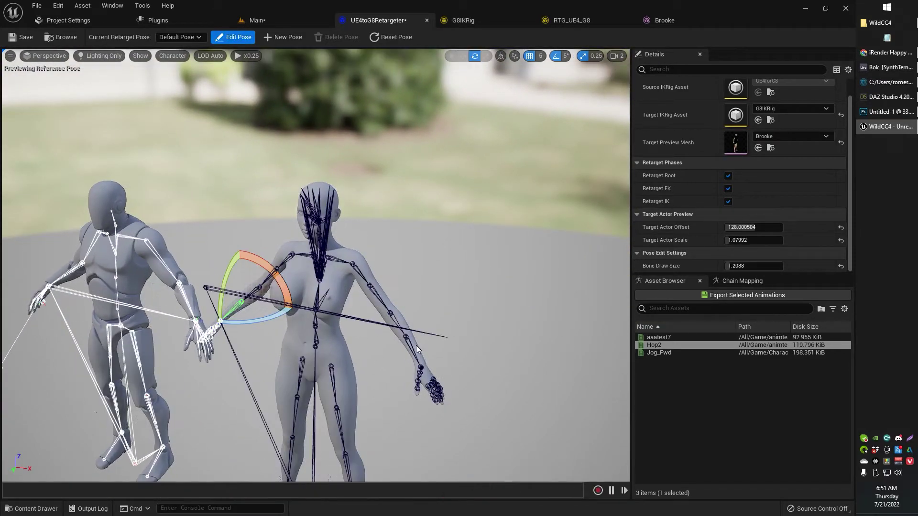
click(414, 354)
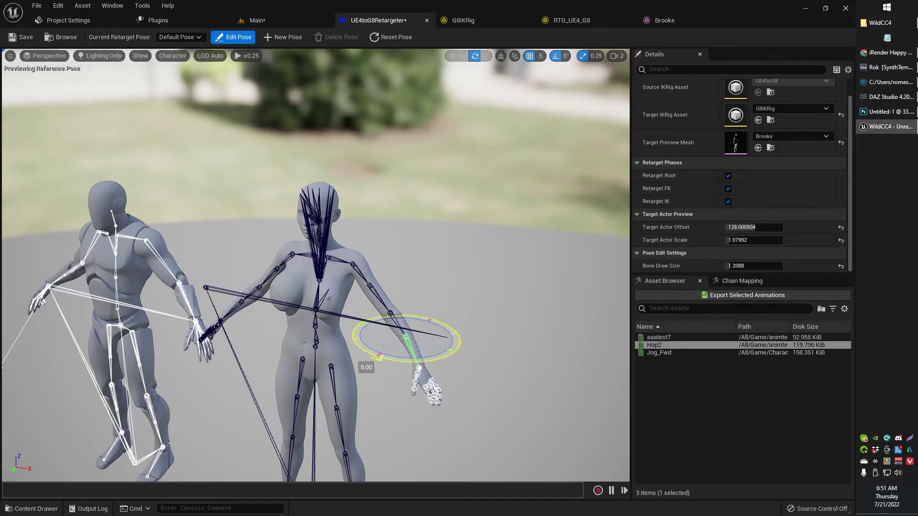
click(234, 326)
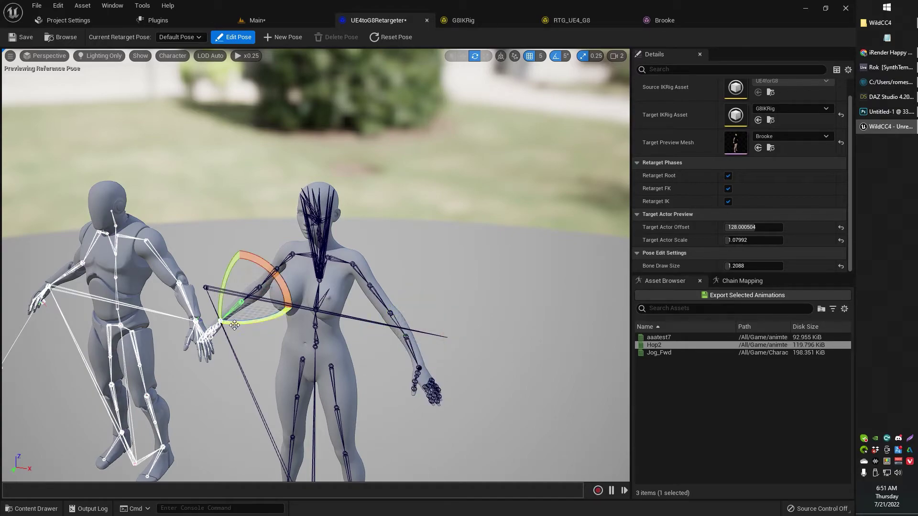
Preview Hop2 from the side, return to pose editing, and undo the last forearm rotation
click(233, 37)
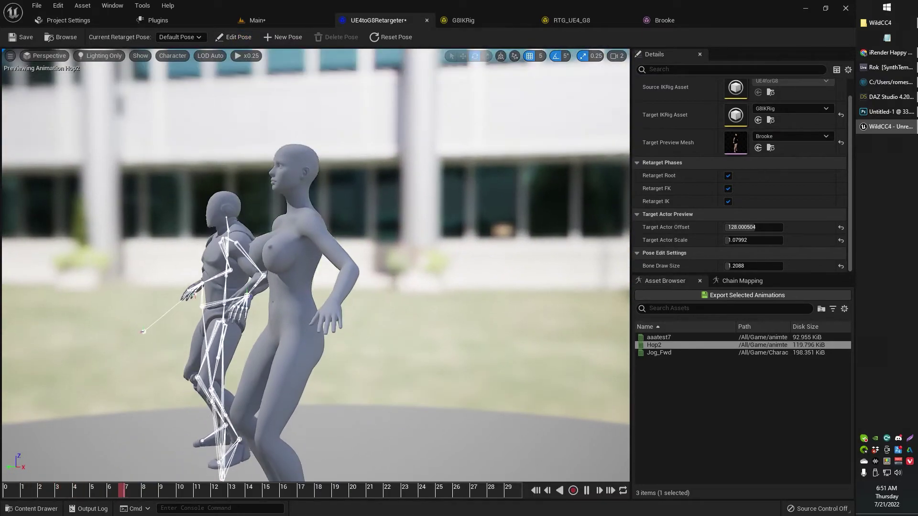
alt+drag(463, 271, 522, 318)
click(252, 40)
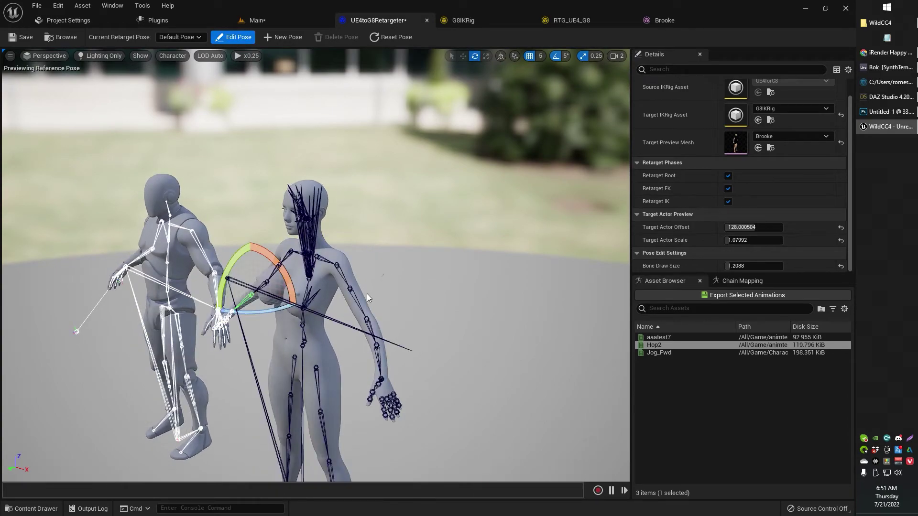
key(ctrl+z)
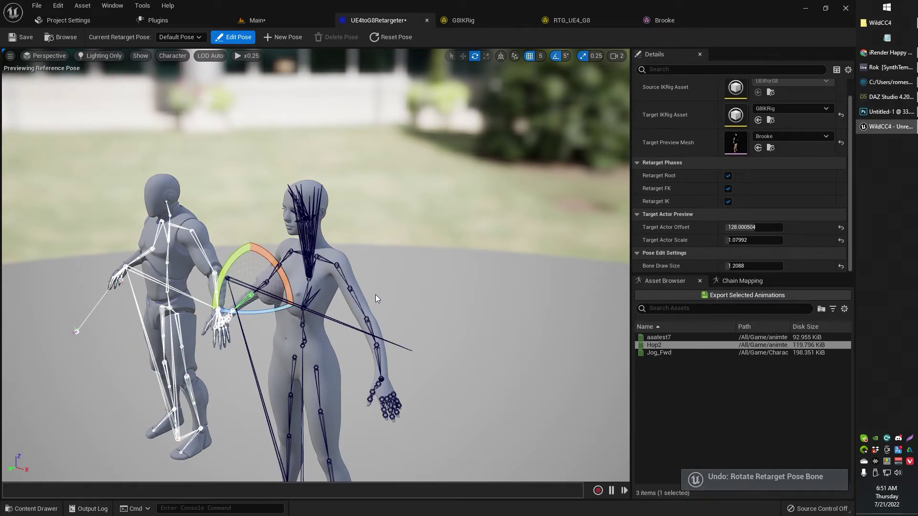
Try rotating Brooke's left forearm at the elbow around the vertical axis, preview Hop2, and undo the rotation
click(368, 326)
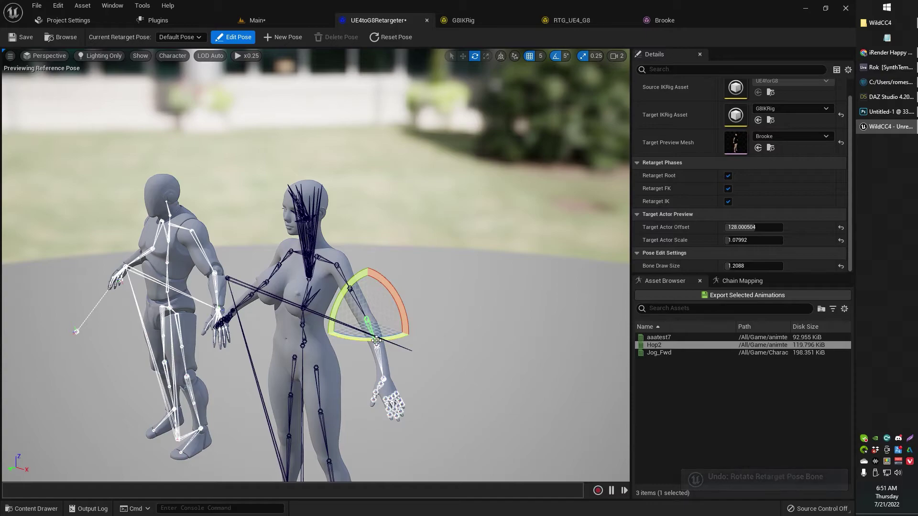
drag(368, 337, 330, 334)
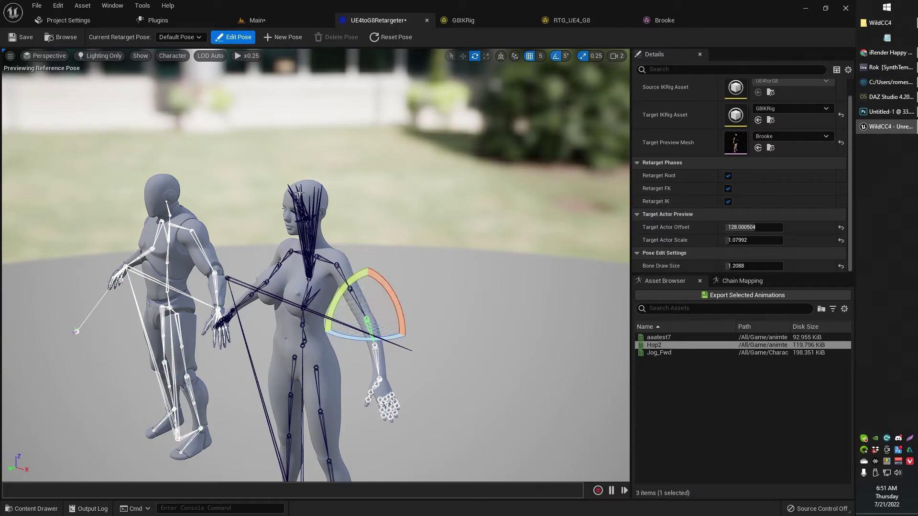
click(232, 37)
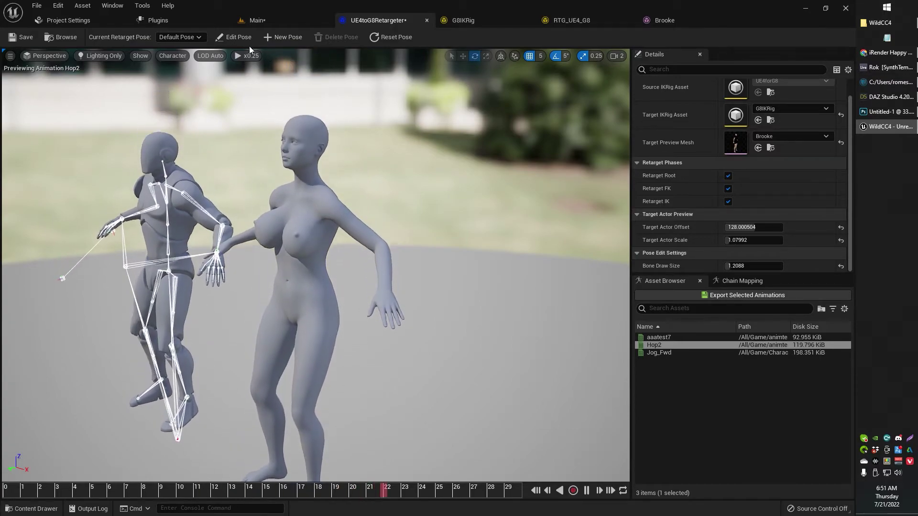
click(238, 38)
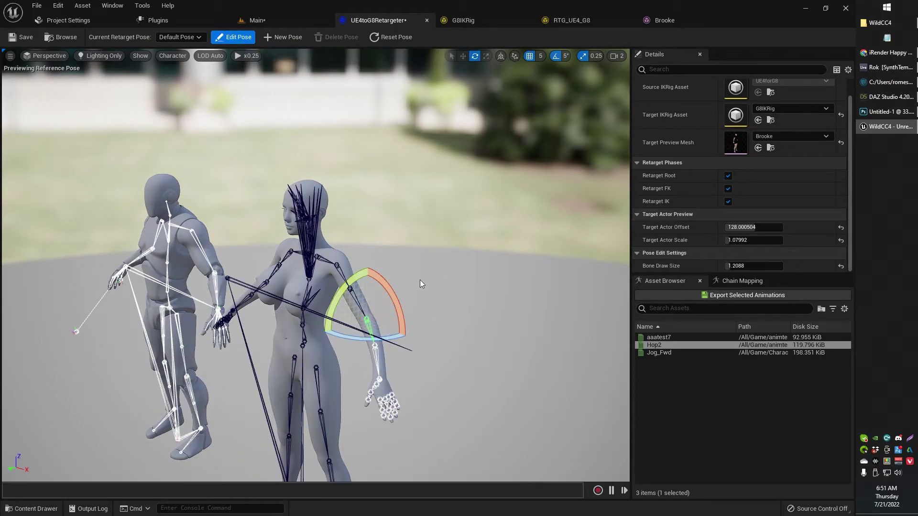
key(ctrl+z)
alt+drag(429, 165, 460, 178)
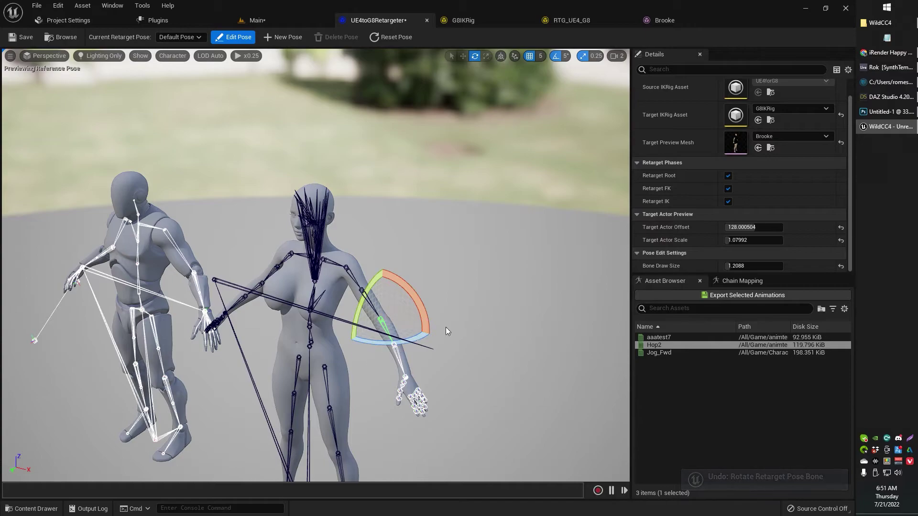
Visit the Main level, return to the UE4toG8Retargeter asset, and save both
click(272, 23)
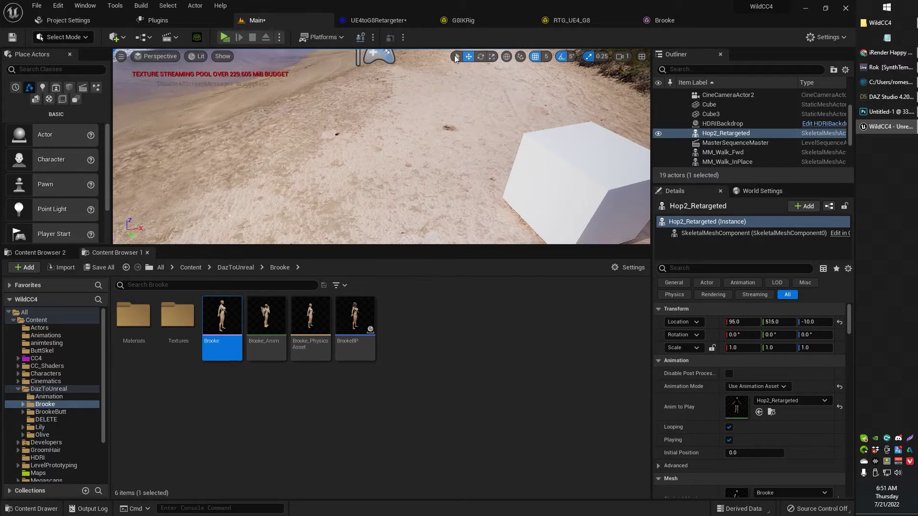
click(397, 23)
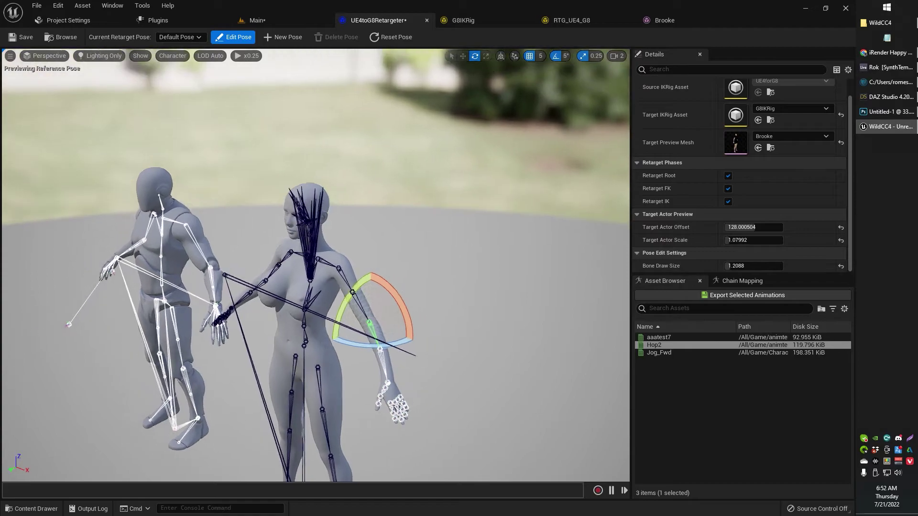
alt+drag(316, 266, 354, 263)
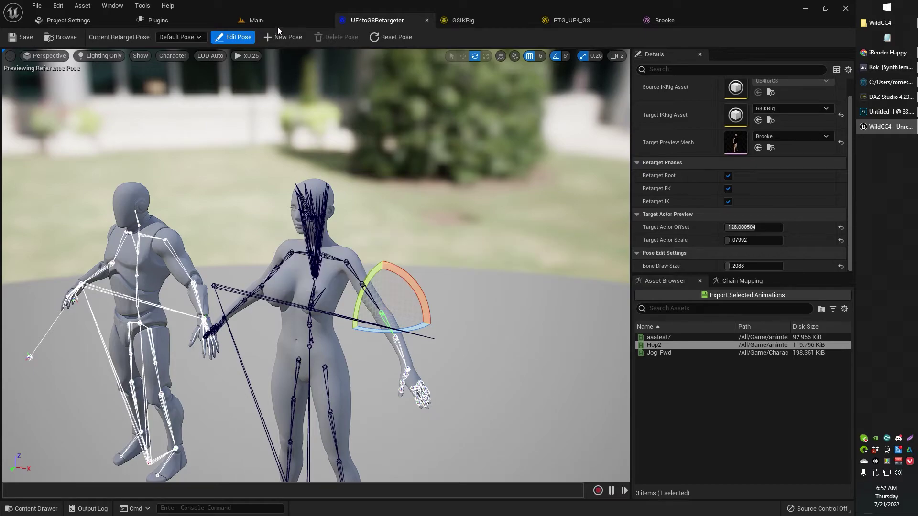
Preview the Hop2 animation with the edited pose and export it as a retargeted animation into the Content folder
click(666, 346)
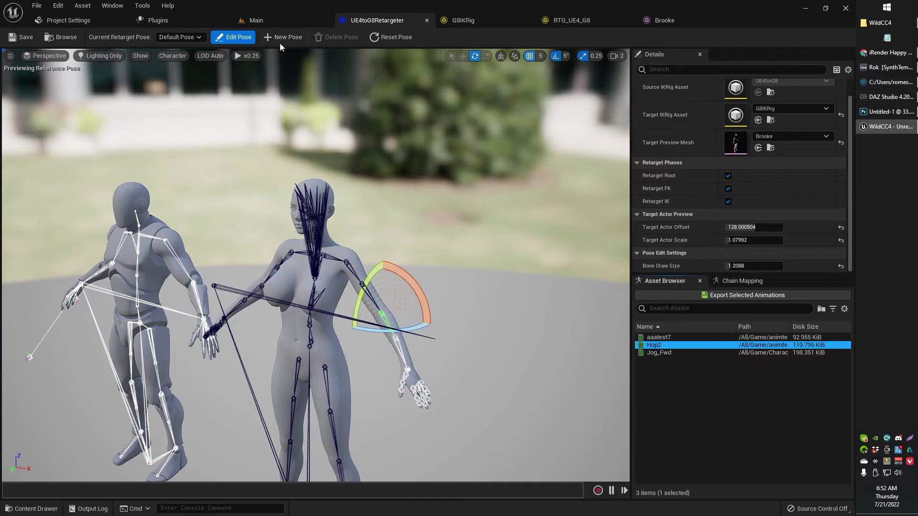
click(237, 40)
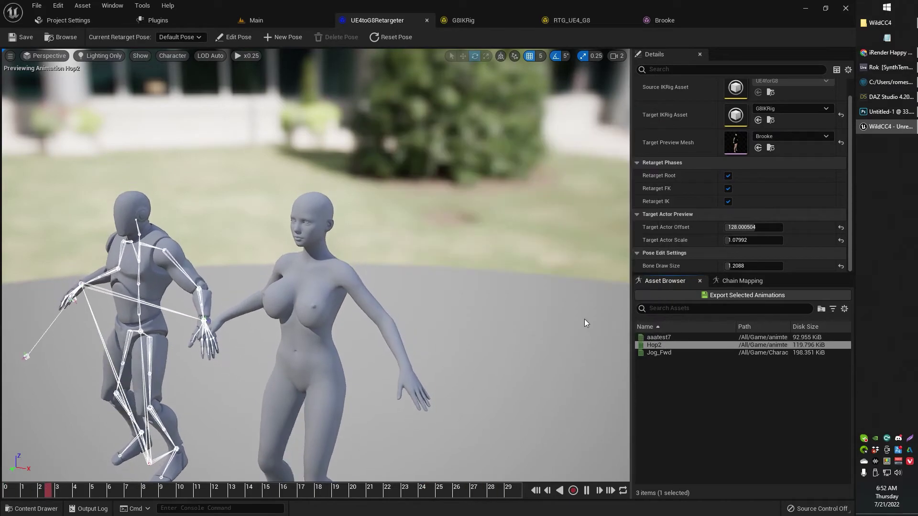
alt+drag(584, 319, 538, 346)
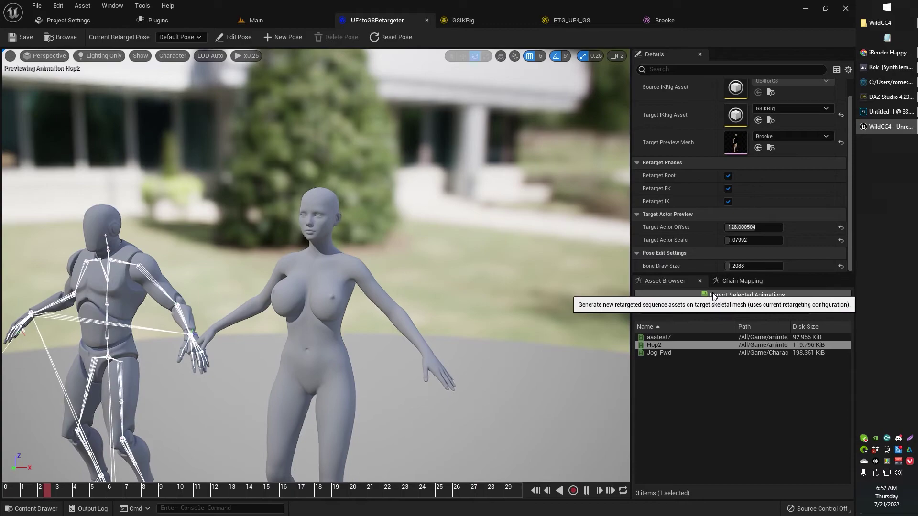
click(679, 295)
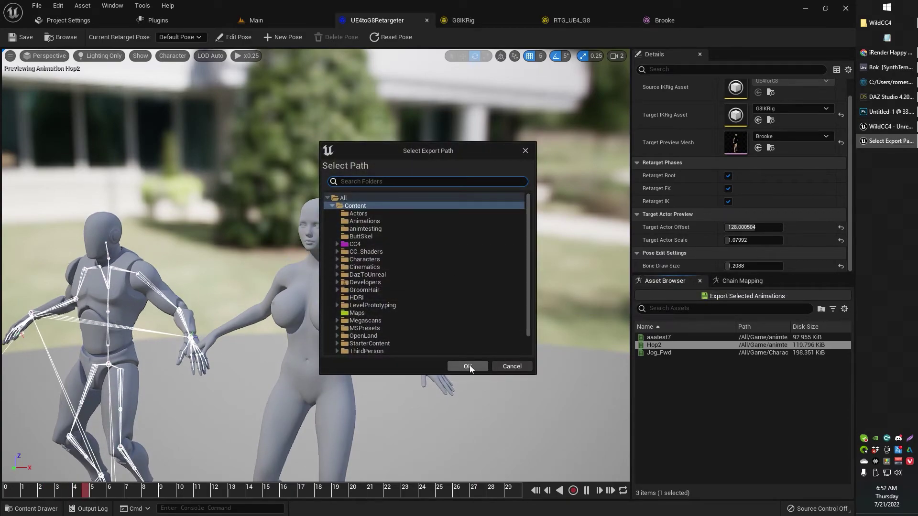
click(468, 367)
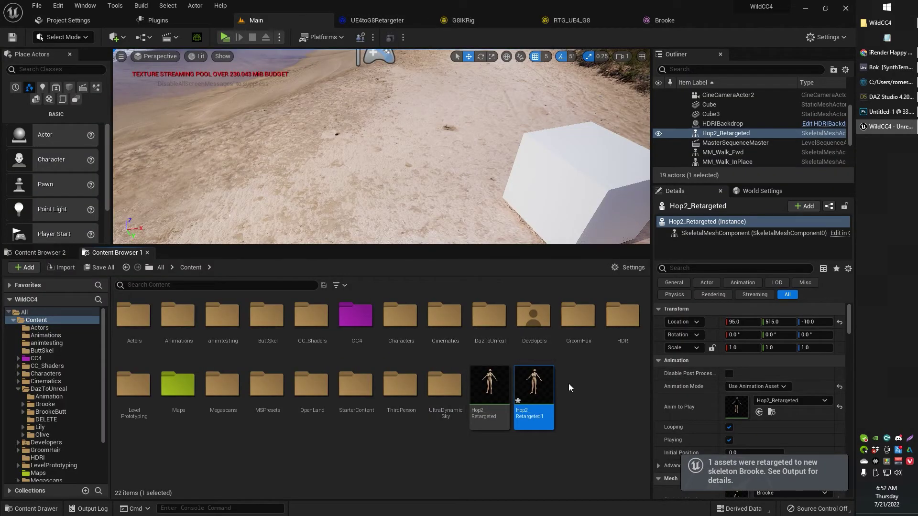
Place Hop2_Retargeted1 on the sand beside the white cube in the Main level and rotate it about 130 degrees vertically
drag(534, 386, 395, 231)
key(e)
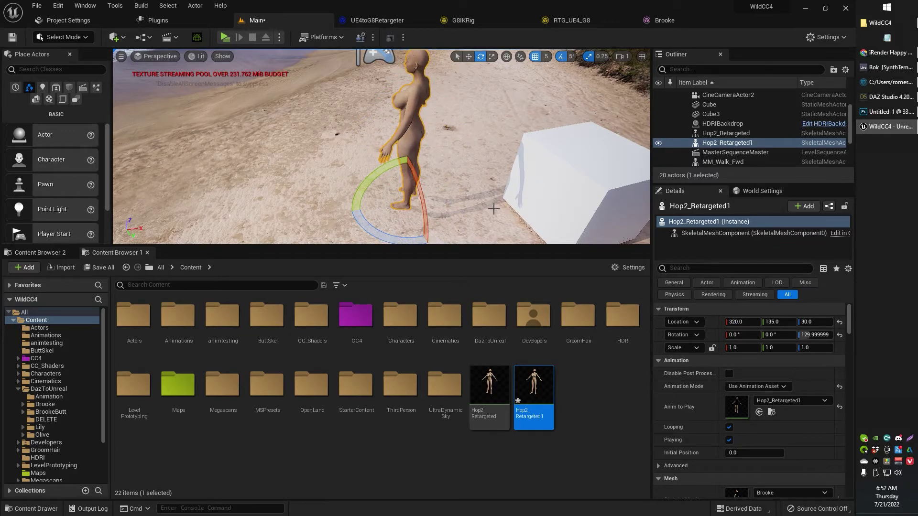
mouse_move(465, 179)
right_down()
mouse_move(480, 220)
mouse_move(477, 185)
right_up()
Run the level preview and walk around Brooke to examine the retargeted hop animation from several sides
key(alt+p)
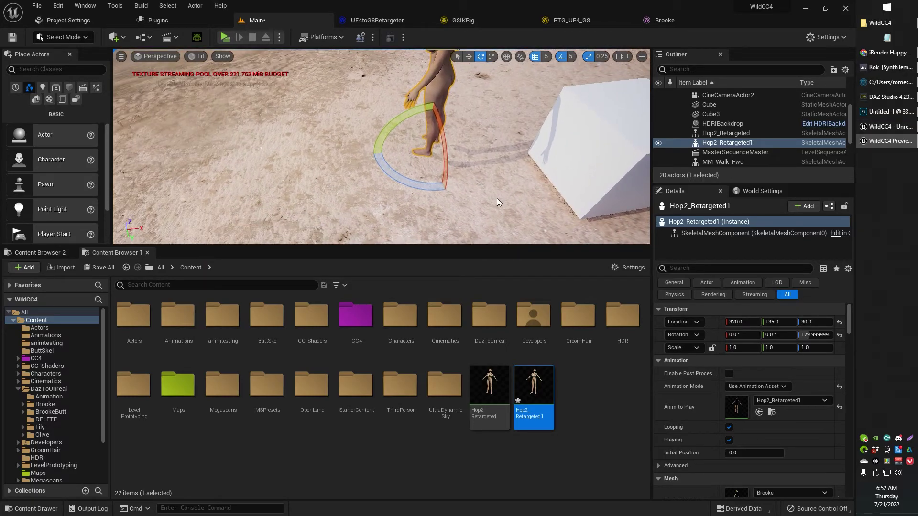
key(s)
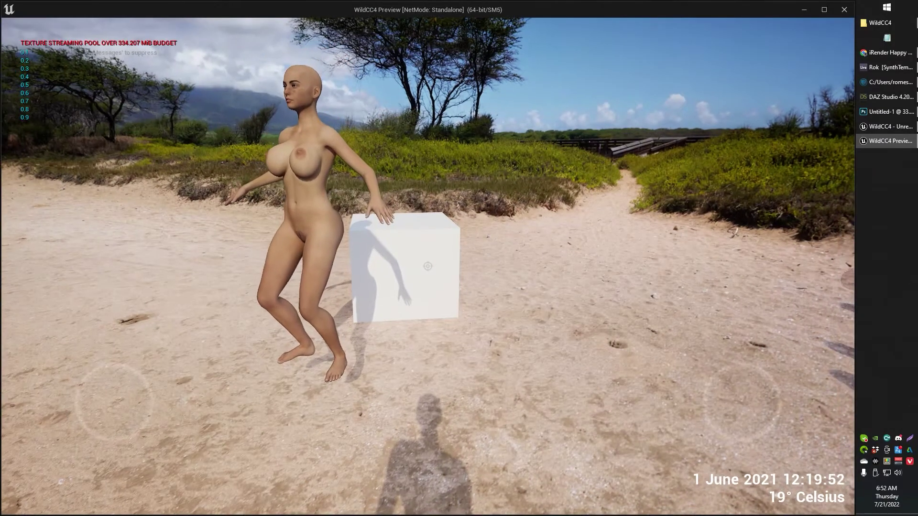
key(w)
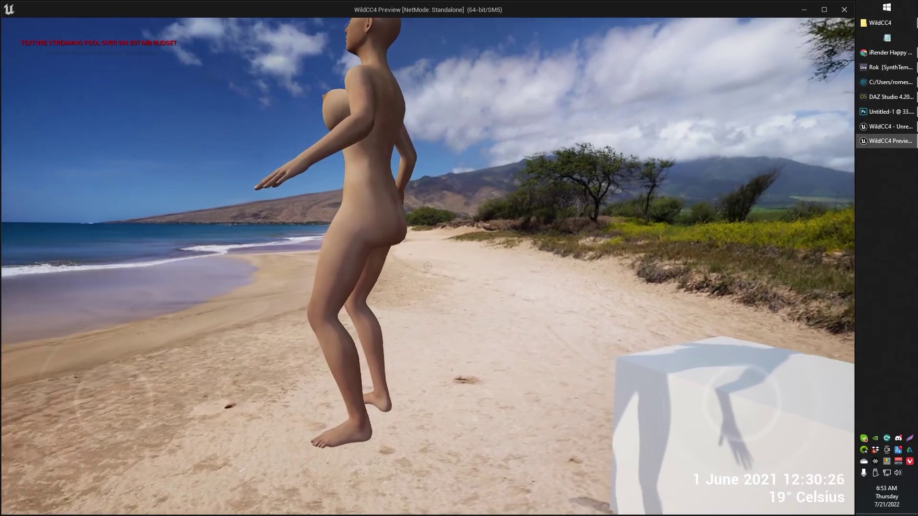
key(a)
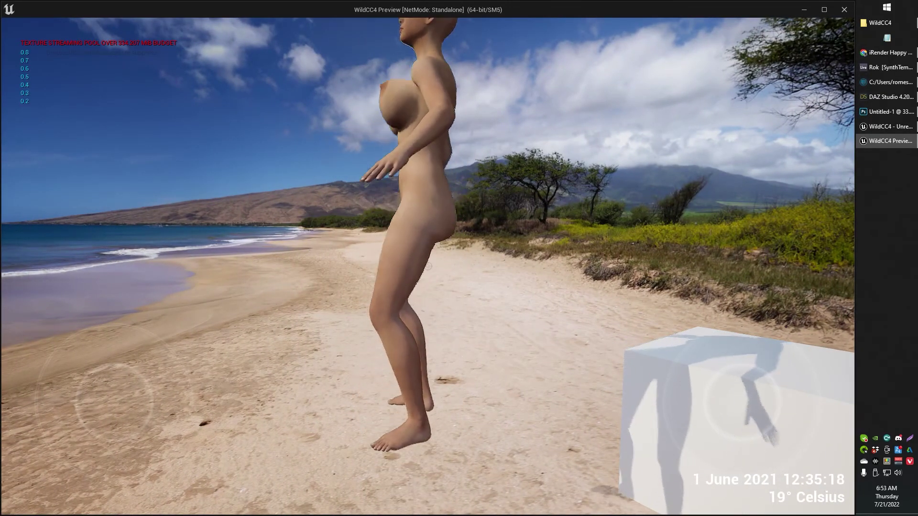
key(a)
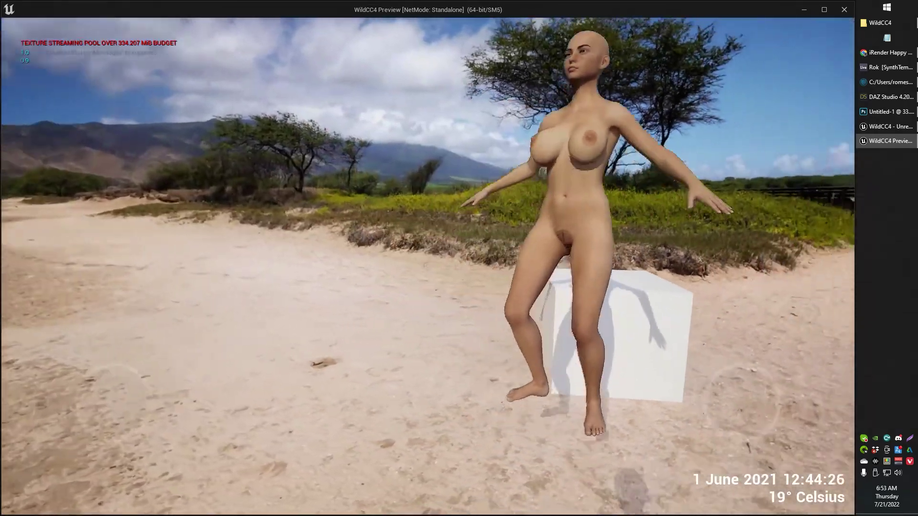
key(d)
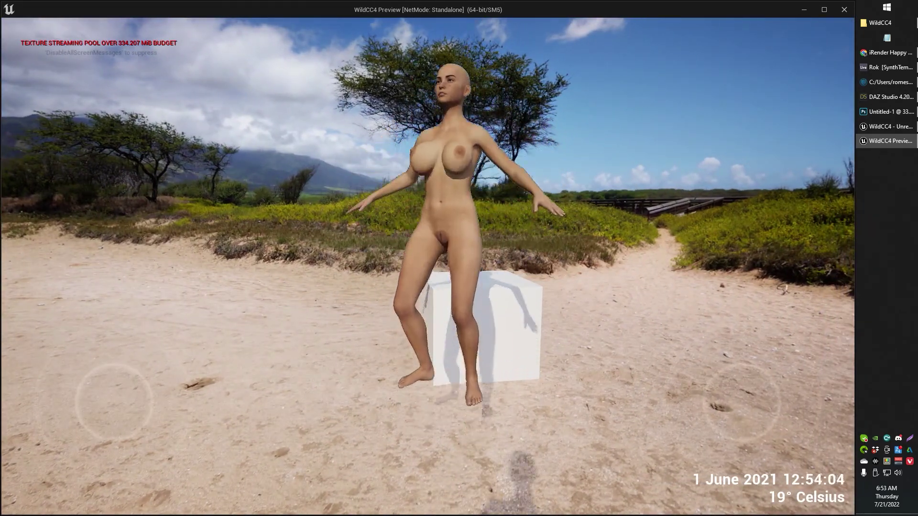